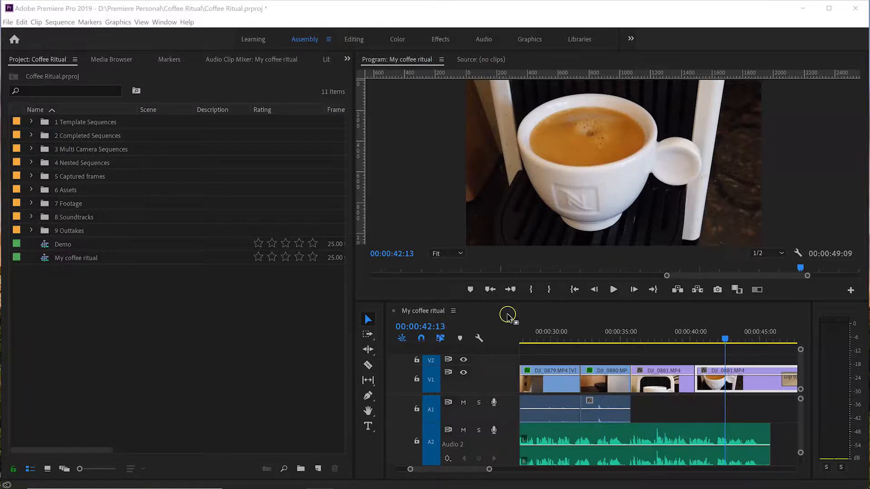
- Switch to the Effects workspace and collapse the Effects panel after viewing its folders
{"action": "left_click", "coordinate": [445, 40]}
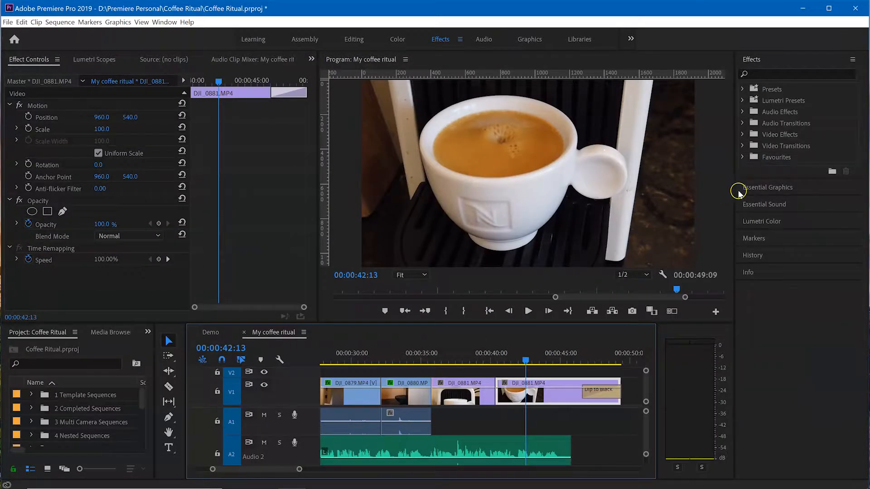
{"action": "left_click", "coordinate": [764, 61]}
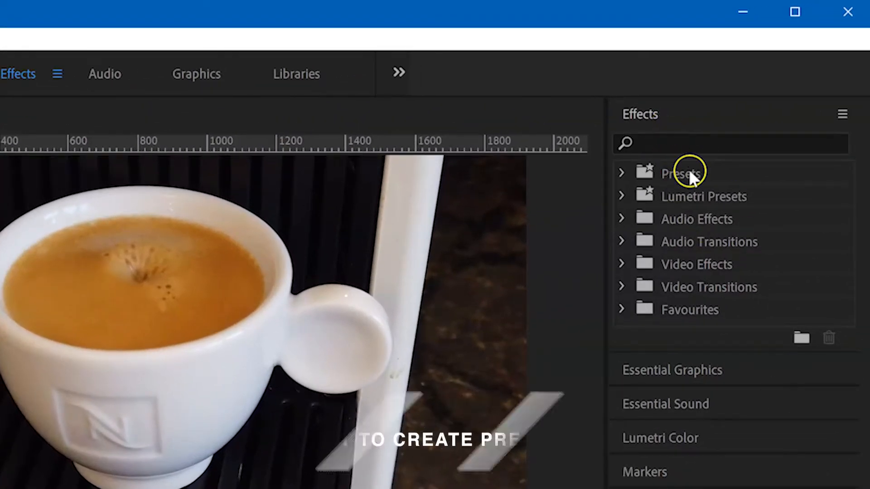
{"action": "left_click", "coordinate": [691, 112]}
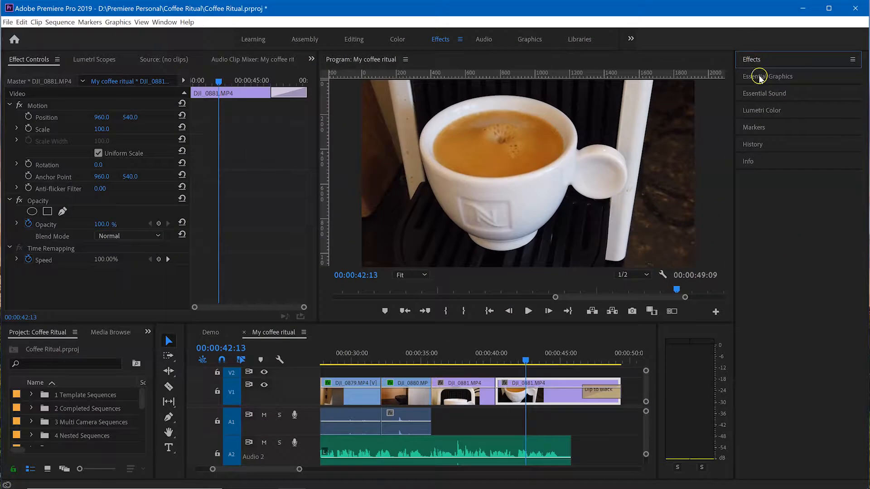
- Look through the Essential Graphics templates and the Essential Sound options
{"action": "left_click", "coordinate": [759, 77]}
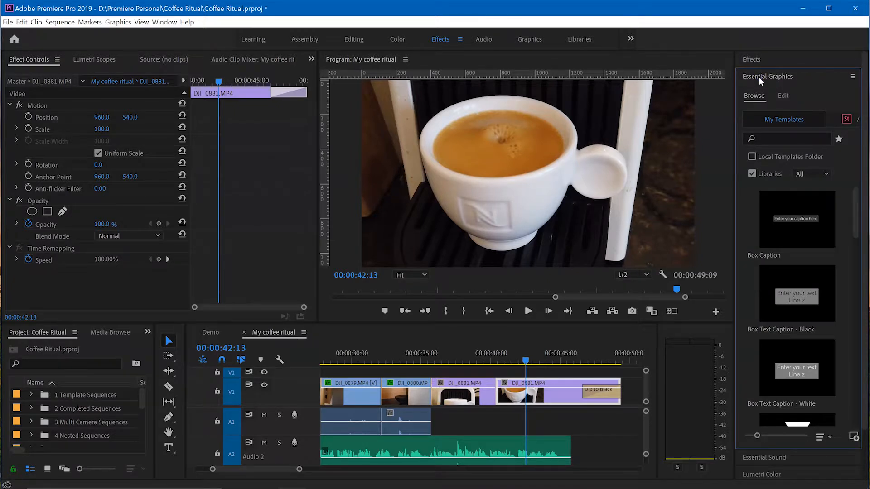
{"action": "left_click", "coordinate": [780, 251]}
{"action": "left_click", "coordinate": [798, 78]}
{"action": "left_click", "coordinate": [779, 94]}
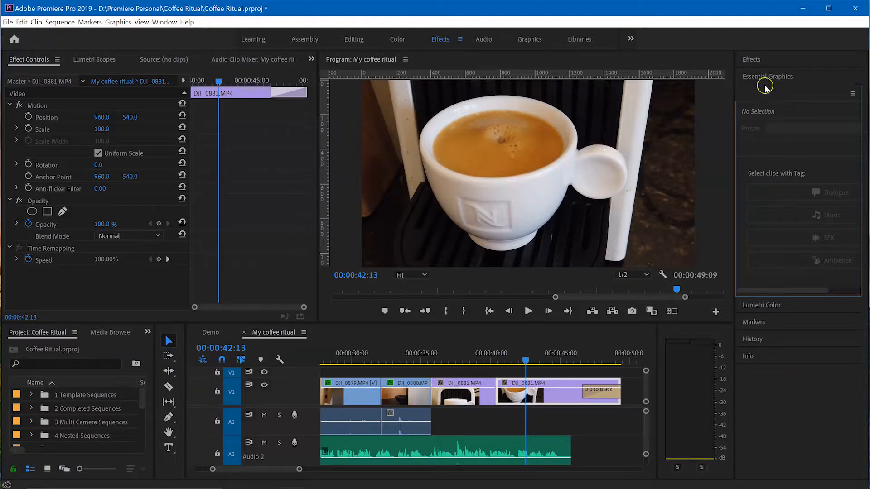
{"action": "left_click", "coordinate": [772, 93]}
- Examine the Lumetri Color controls from Basic Correction down to Vignette, and collapse them again
{"action": "left_click", "coordinate": [767, 110]}
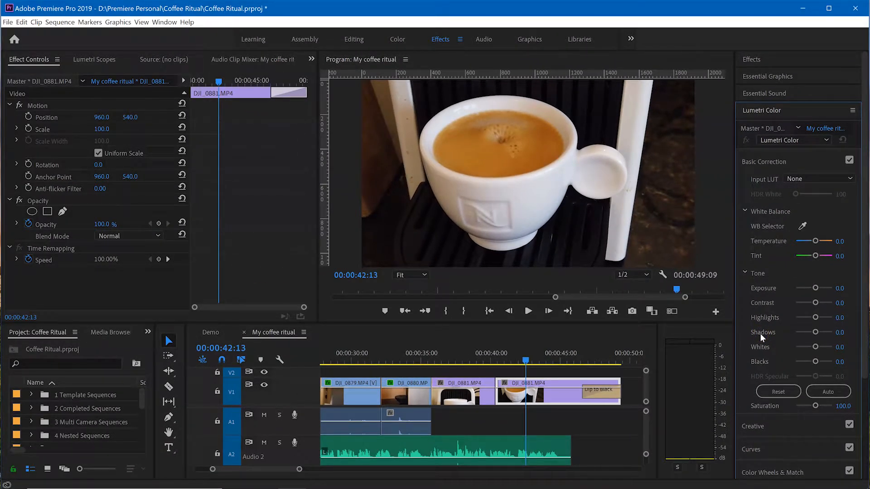
{"action": "scroll", "coordinate": [757, 334], "scroll_direction": "down", "scroll_amount": 3}
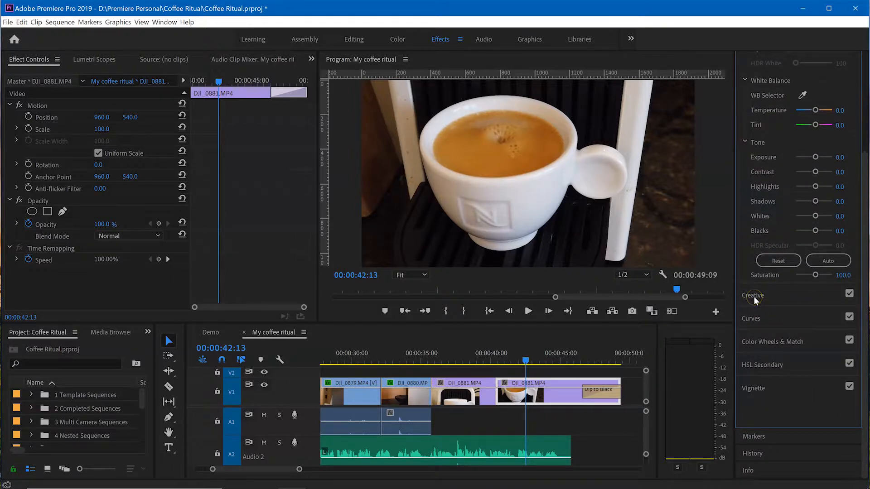
{"action": "scroll", "coordinate": [775, 385], "scroll_direction": "up", "scroll_amount": 3}
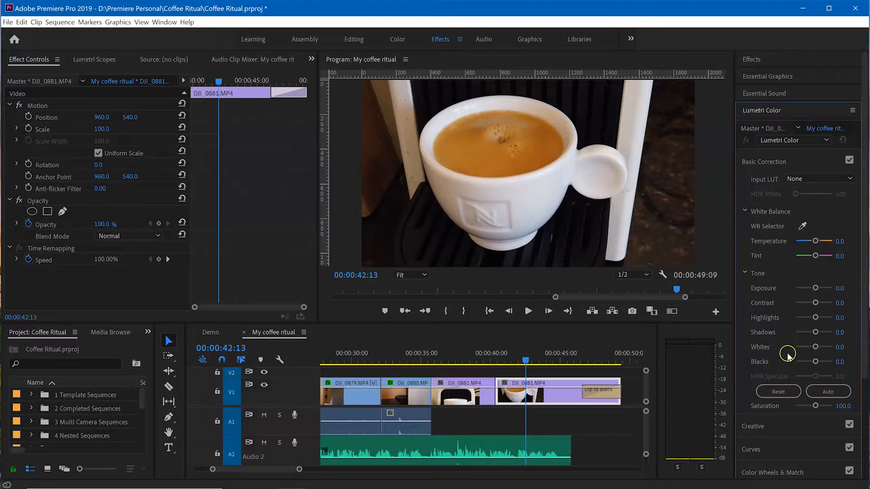
{"action": "left_click", "coordinate": [761, 112]}
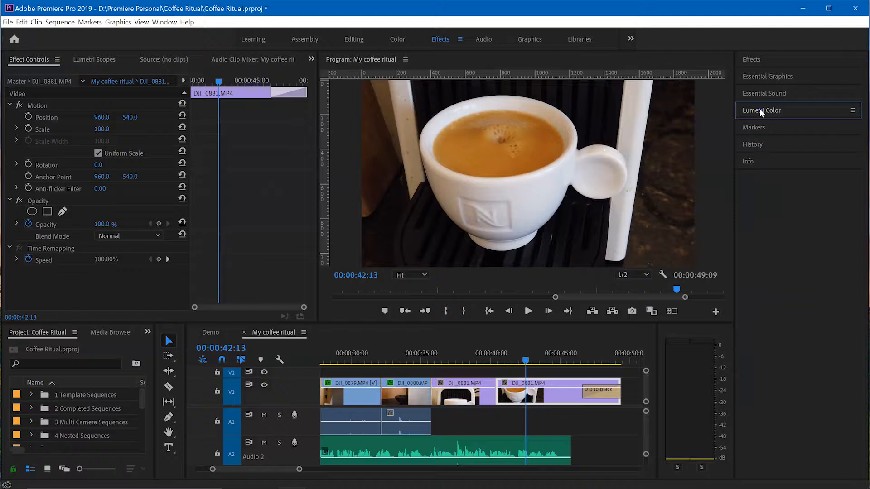
- Review the project's edit history and the selected clip's info, checking which panels can be shown
{"action": "left_click", "coordinate": [756, 144]}
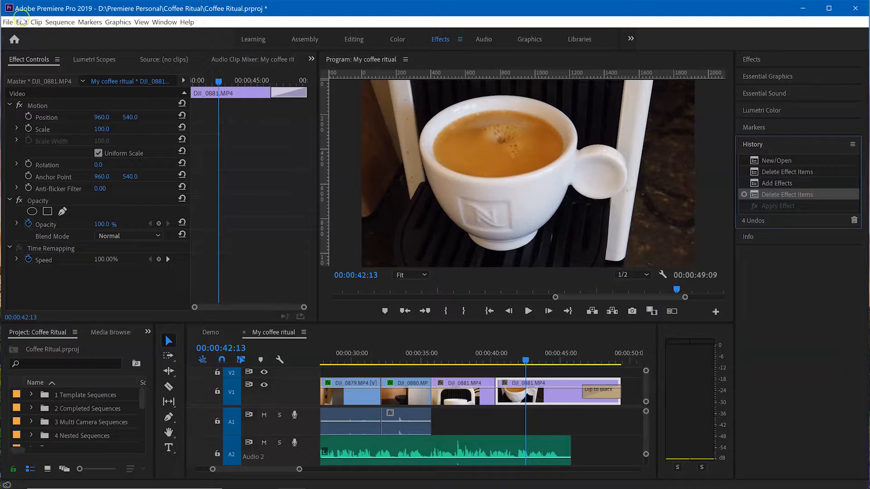
{"action": "left_click", "coordinate": [22, 22]}
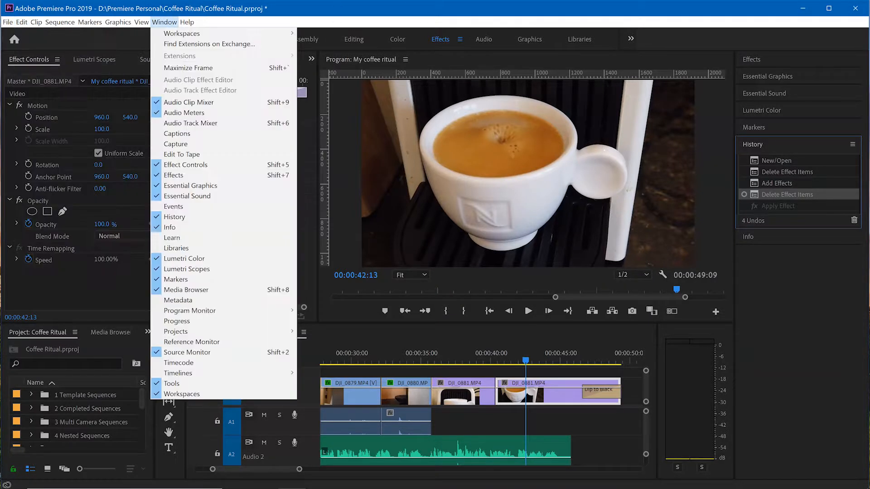
{"action": "left_click", "coordinate": [455, 8]}
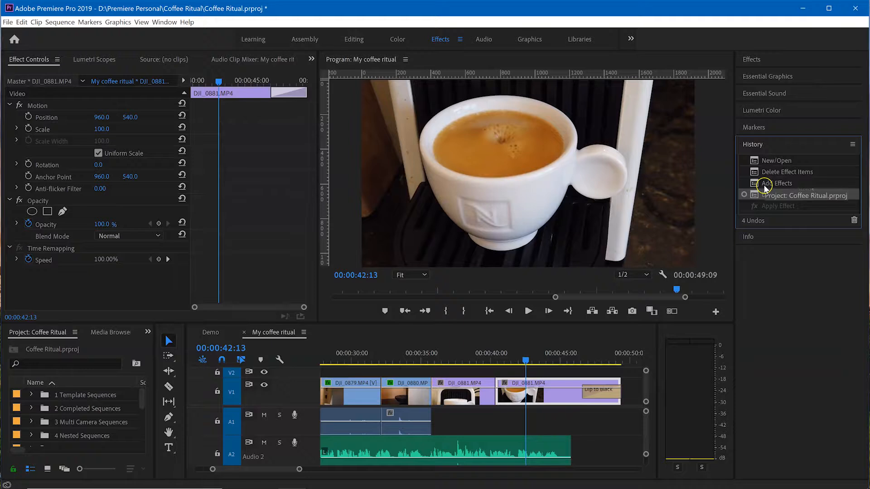
{"action": "left_click", "coordinate": [766, 145]}
{"action": "left_click", "coordinate": [768, 164]}
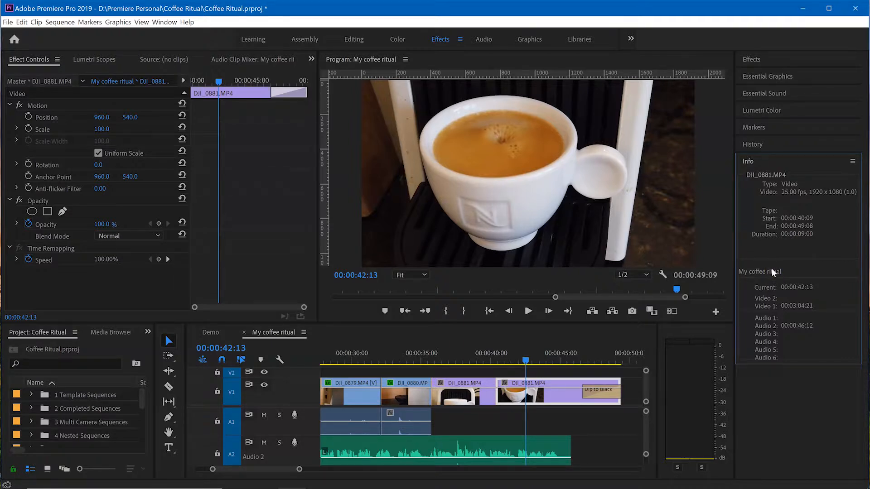
{"action": "left_click", "coordinate": [753, 162]}
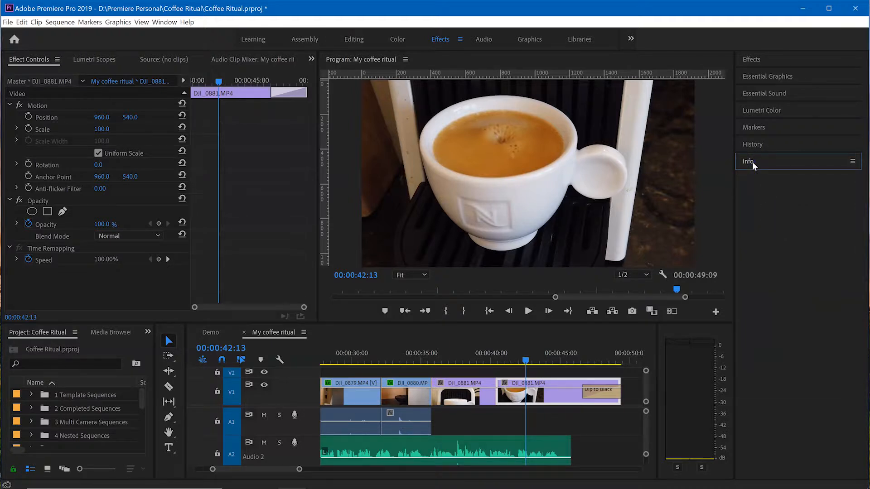
- Add a Cross Dissolve video transition at the cut between the two DJI_0881.MP4 clips on V1
{"action": "left_click", "coordinate": [750, 60]}
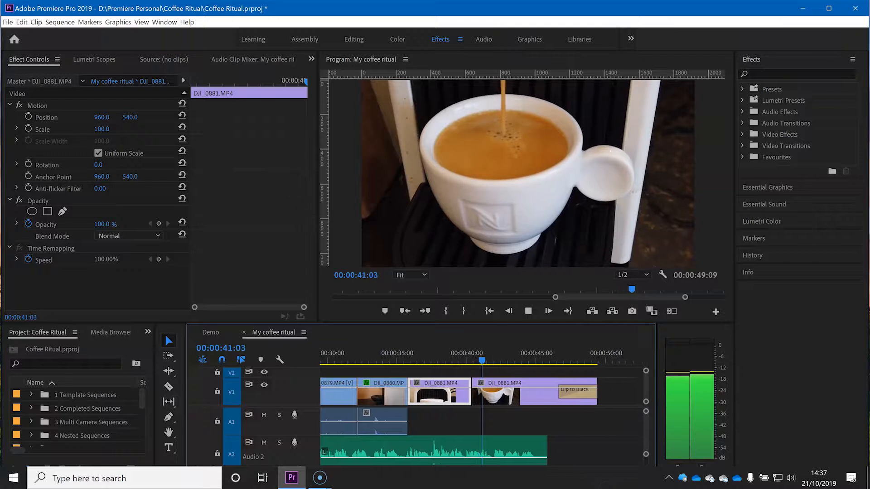
{"action": "key", "text": "space"}
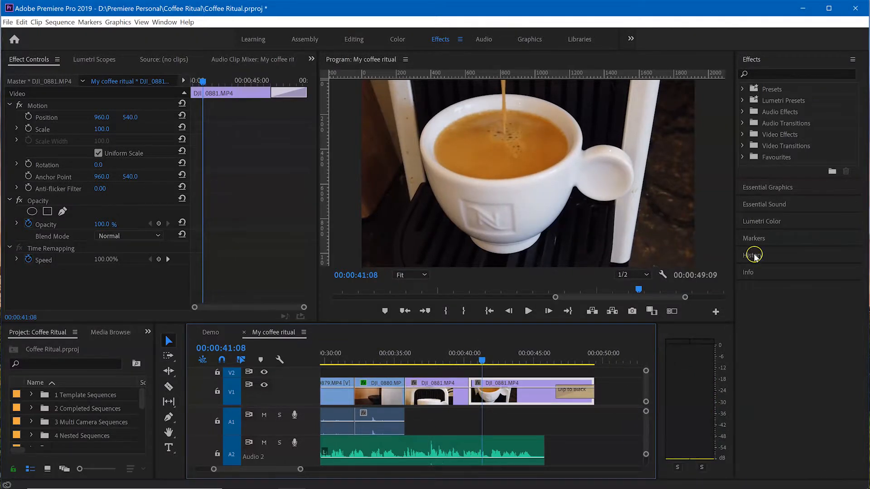
{"action": "left_click", "coordinate": [743, 146]}
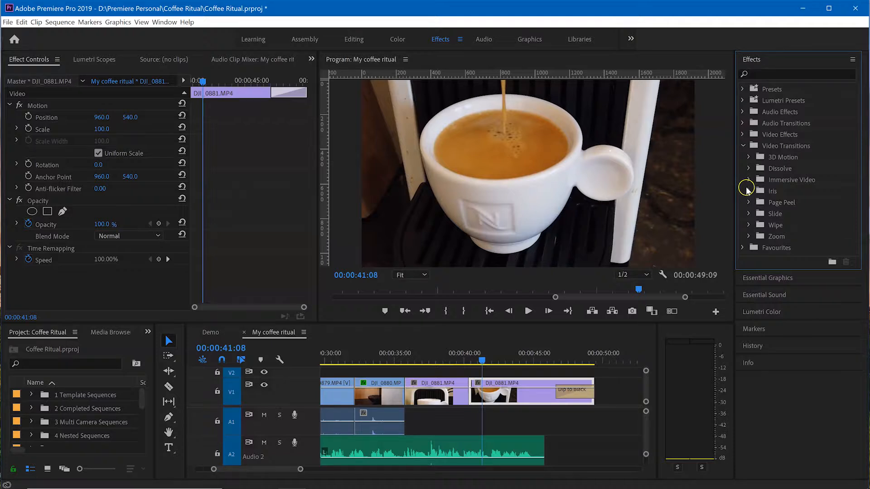
{"action": "left_click", "coordinate": [751, 168]}
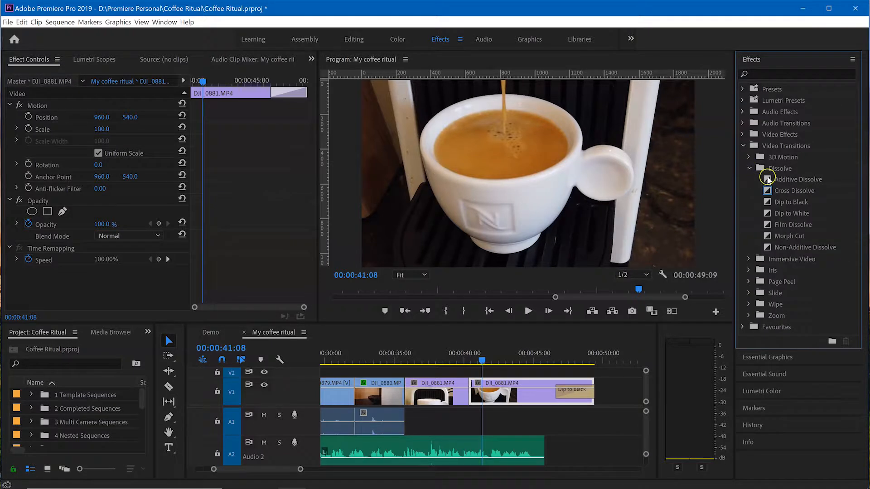
{"action": "left_click_drag", "start_coordinate": [767, 191], "coordinate": [472, 380]}
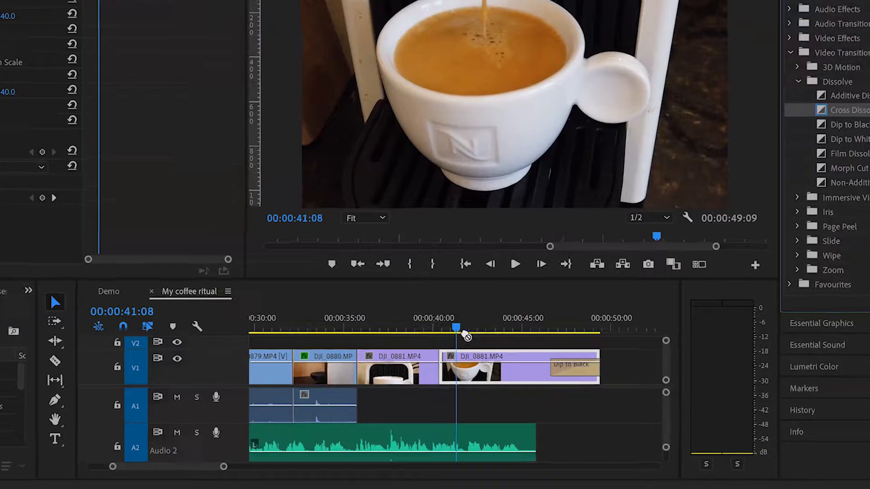
{"action": "left_click_drag", "start_coordinate": [394, 302], "coordinate": [389, 305]}
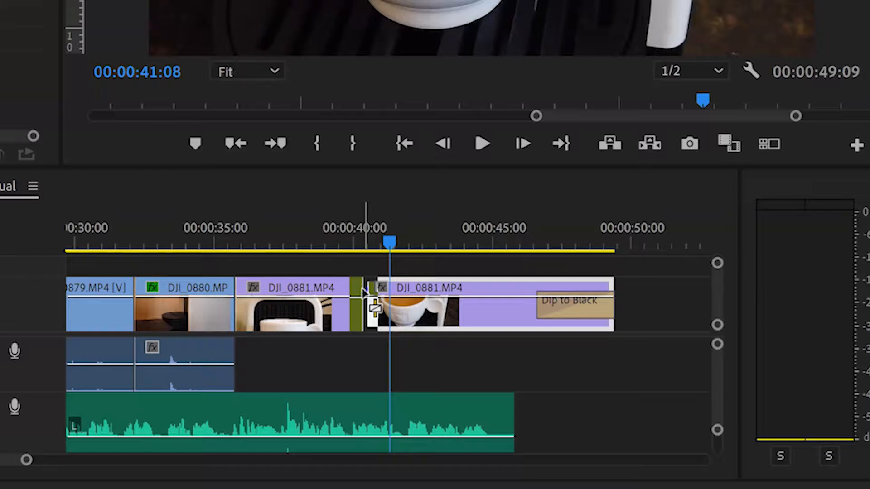
{"action": "left_click_drag", "start_coordinate": [363, 290], "coordinate": [365, 294]}
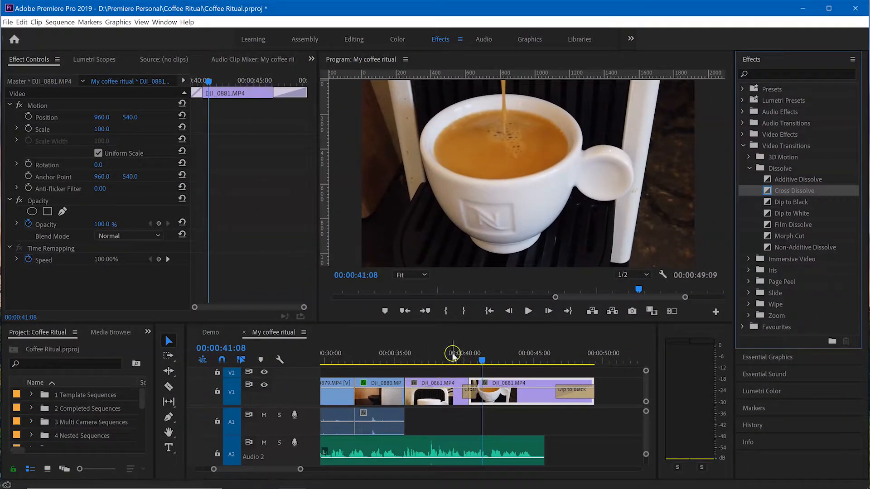
- Play the sequence from 00:00:38:10 through the Cross Dissolve to preview it
{"action": "left_click", "coordinate": [443, 355]}
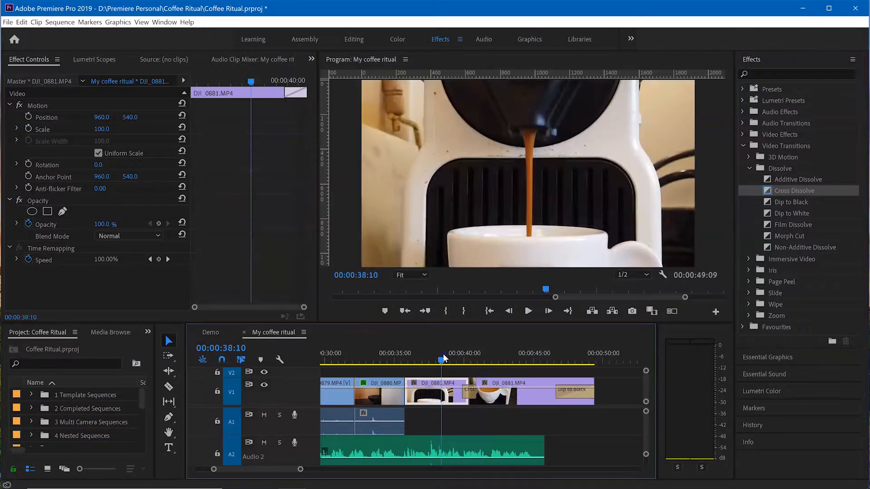
{"action": "key", "text": "space"}
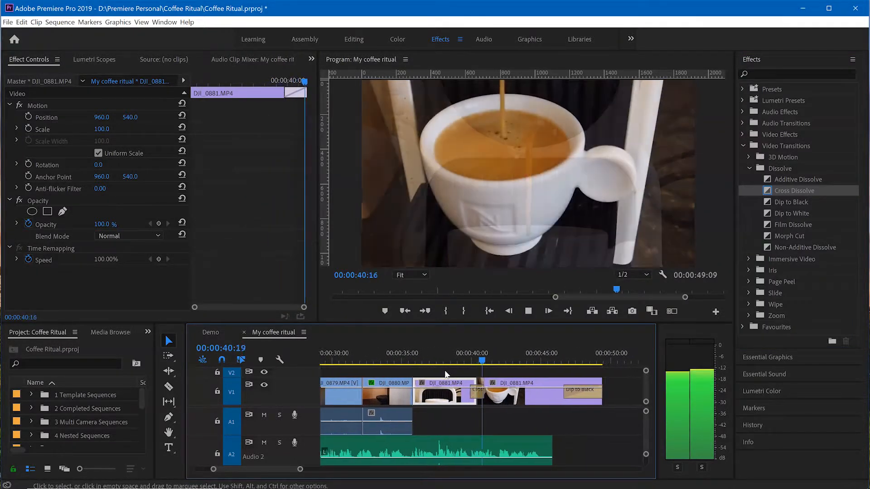
{"action": "key", "text": "space"}
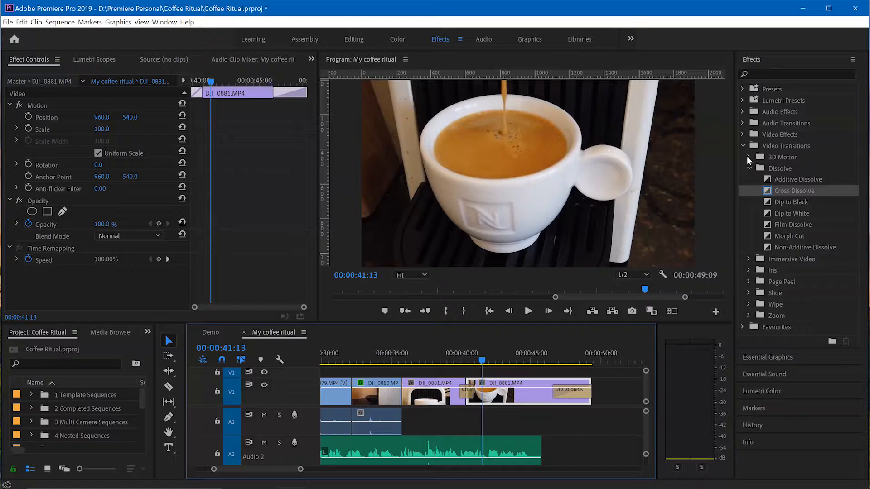
- Collapse the Video Transitions folder and examine the effects stored in the Favourites bin
{"action": "left_click", "coordinate": [743, 146]}
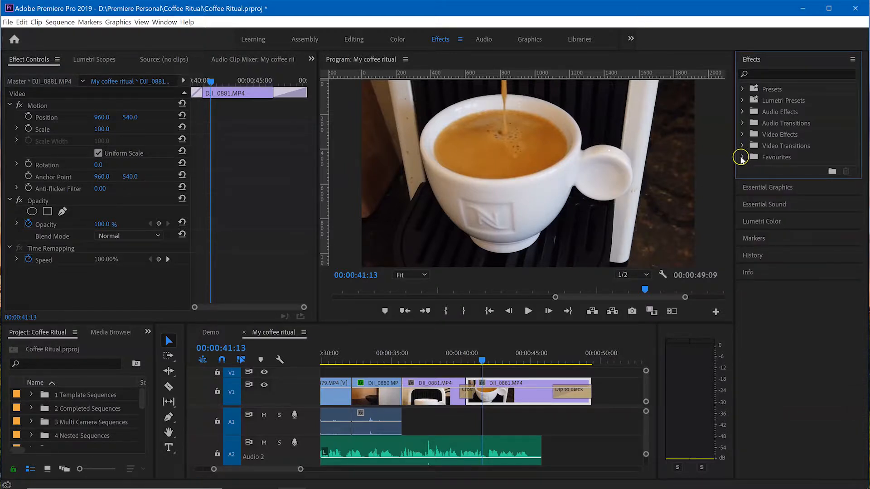
{"action": "left_click", "coordinate": [742, 158]}
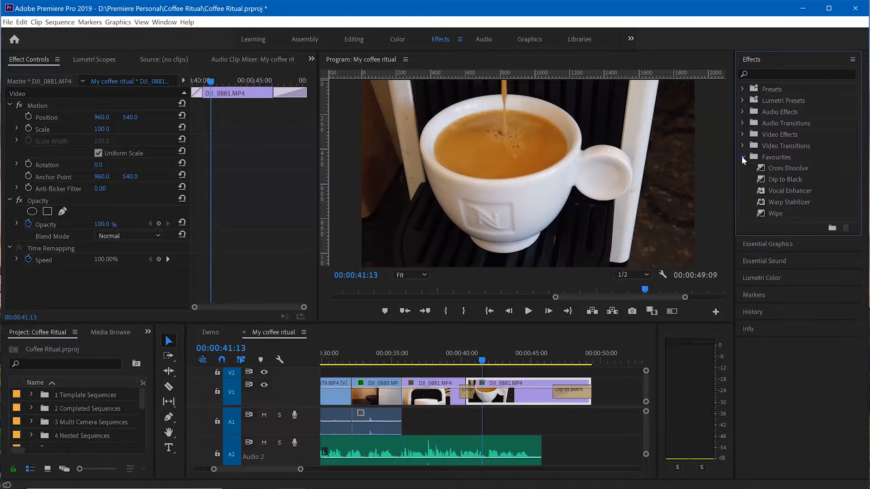
{"action": "left_click", "coordinate": [743, 157]}
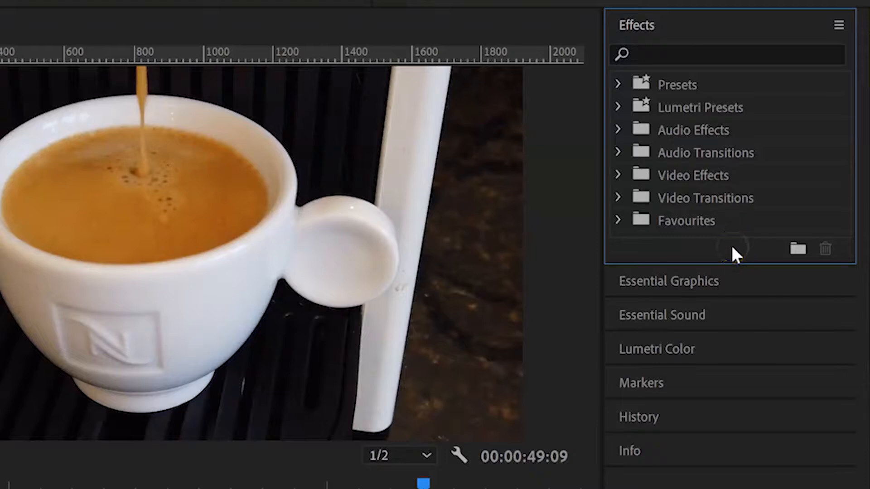
- Create a custom effects bin and name it New Favourittes
{"action": "left_click", "coordinate": [798, 248]}
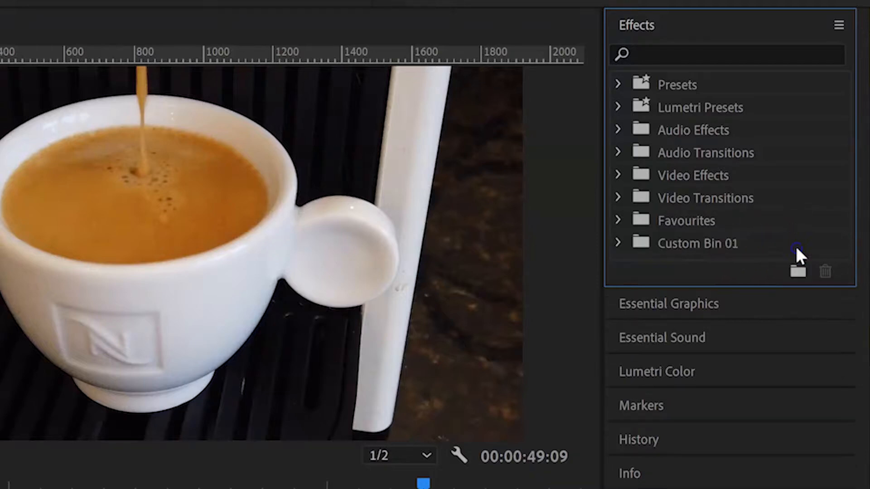
{"action": "double_click", "coordinate": [707, 245]}
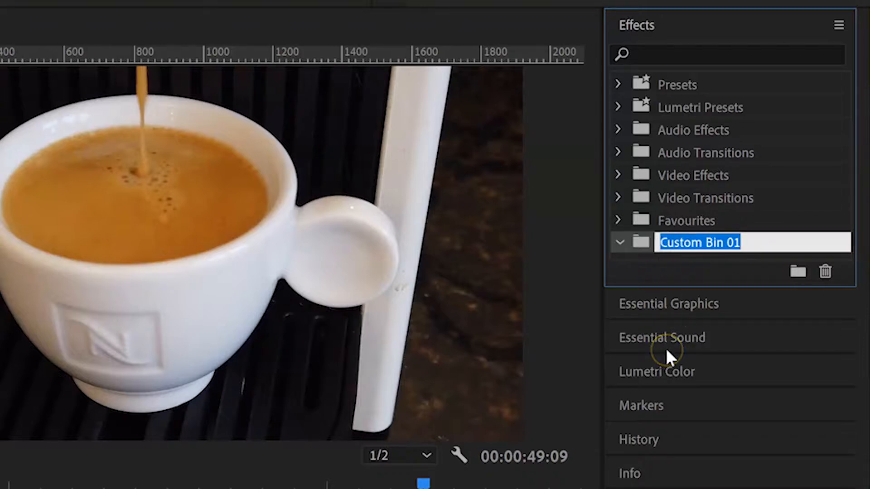
{"action": "type", "text": "New Favourittes"}
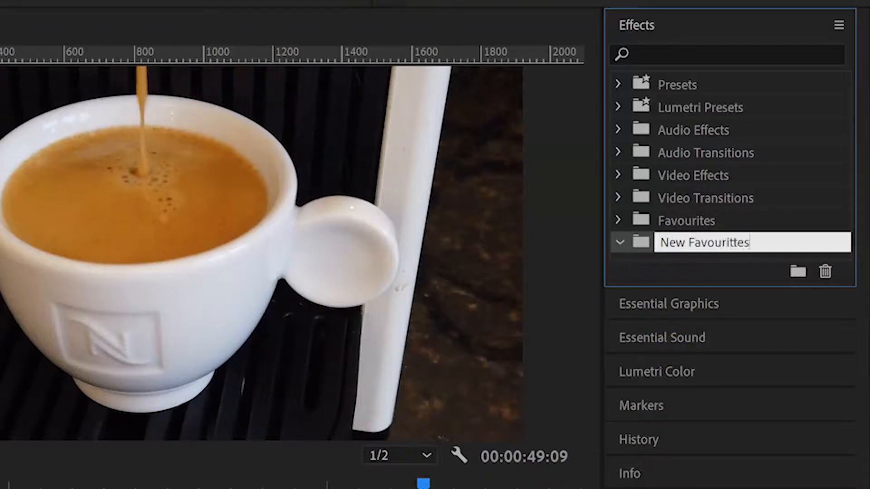
{"action": "left_click", "coordinate": [674, 256]}
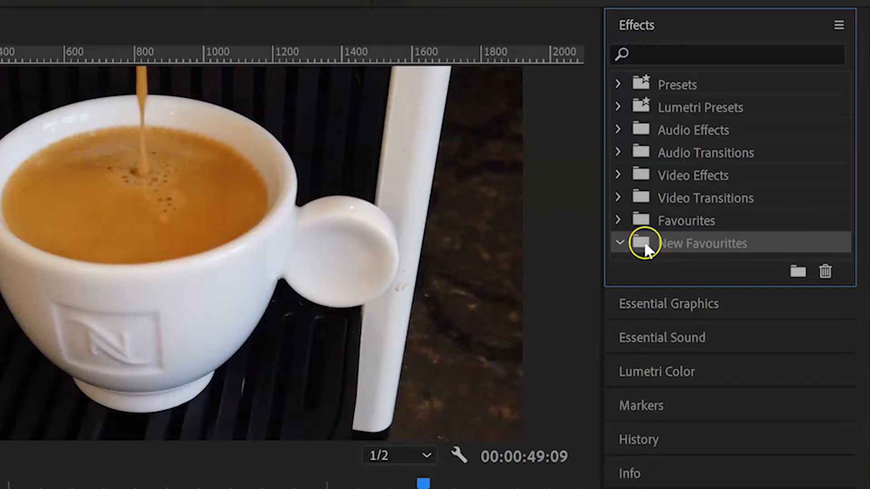
- Delete the New Favourittes bin from the effects list and accept the deletion
{"action": "left_click", "coordinate": [823, 272]}
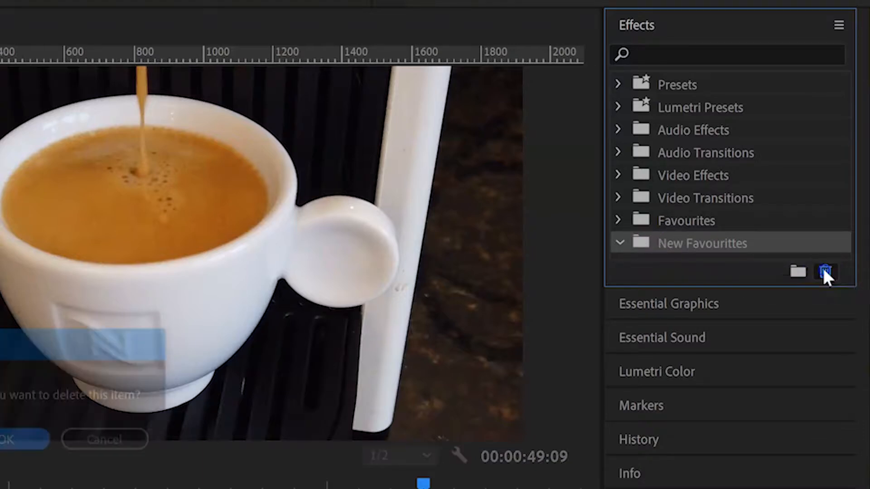
{"action": "left_click", "coordinate": [7, 442]}
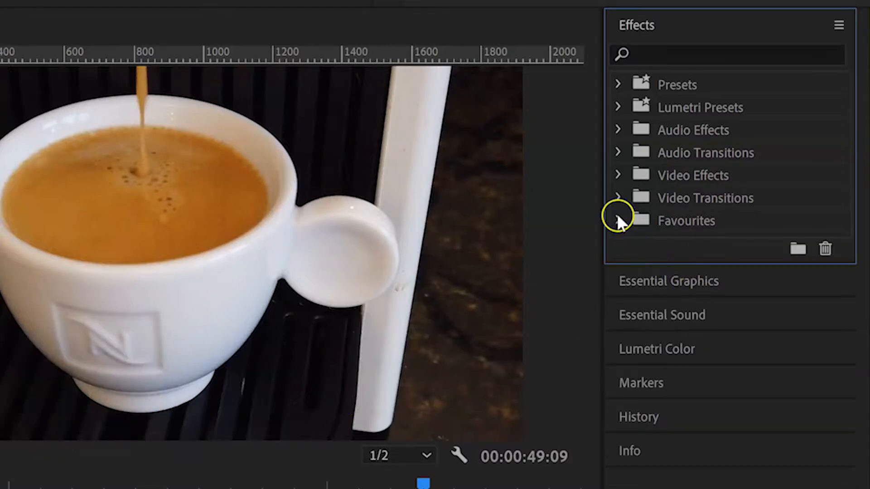
- Add the Wedge Wipe transition from the Wipe folder of Video Transitions to the Favourites bin
{"action": "left_click", "coordinate": [618, 221]}
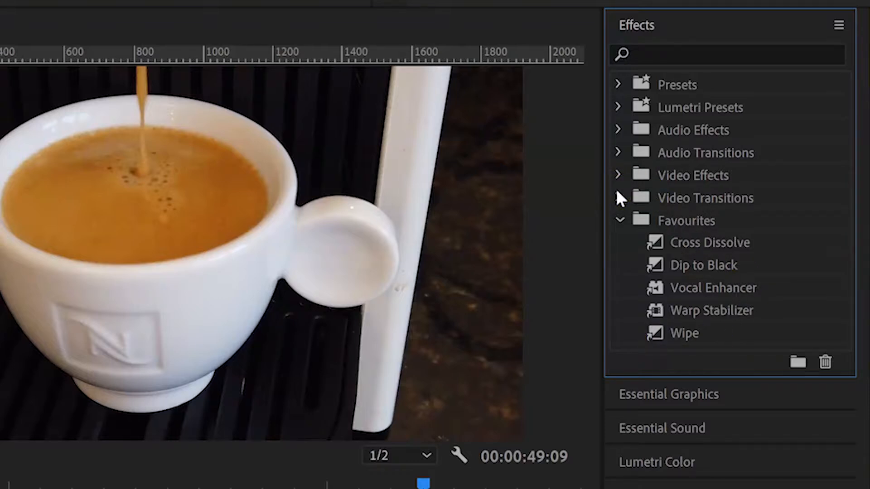
{"action": "left_click", "coordinate": [617, 195]}
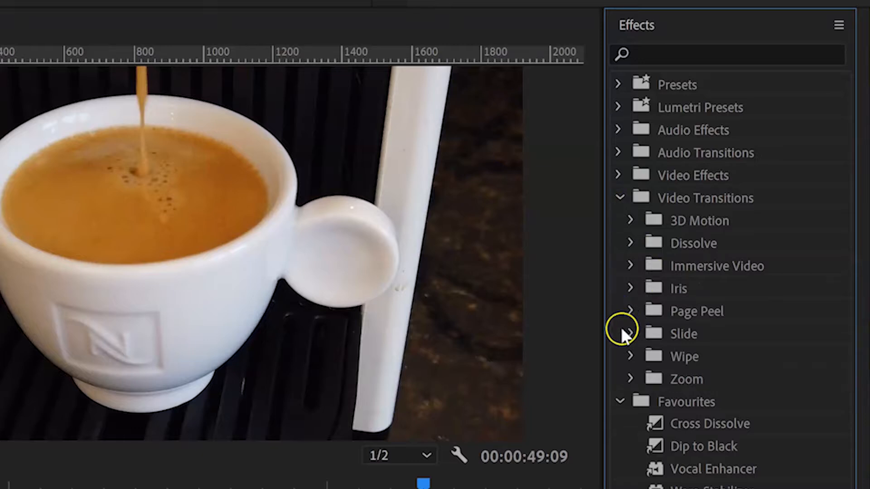
{"action": "left_click", "coordinate": [629, 356]}
{"action": "scroll", "coordinate": [687, 438], "scroll_direction": "down", "scroll_amount": 5}
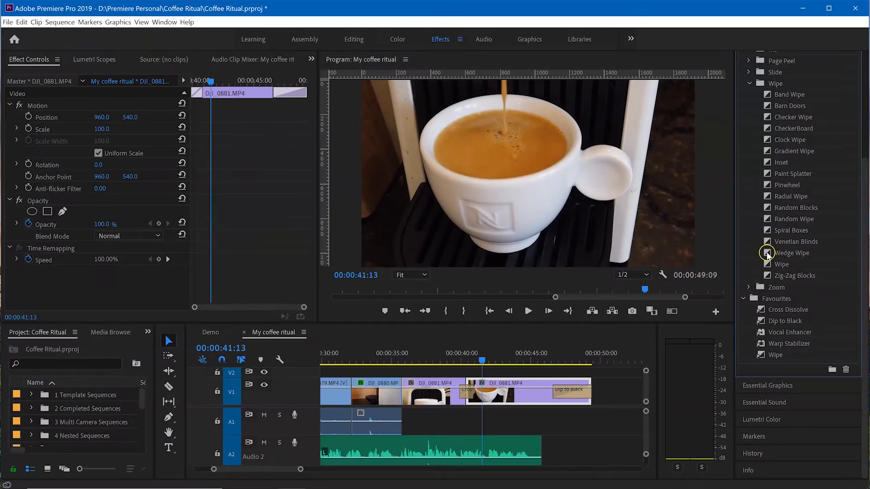
{"action": "left_click_drag", "start_coordinate": [768, 255], "coordinate": [777, 300]}
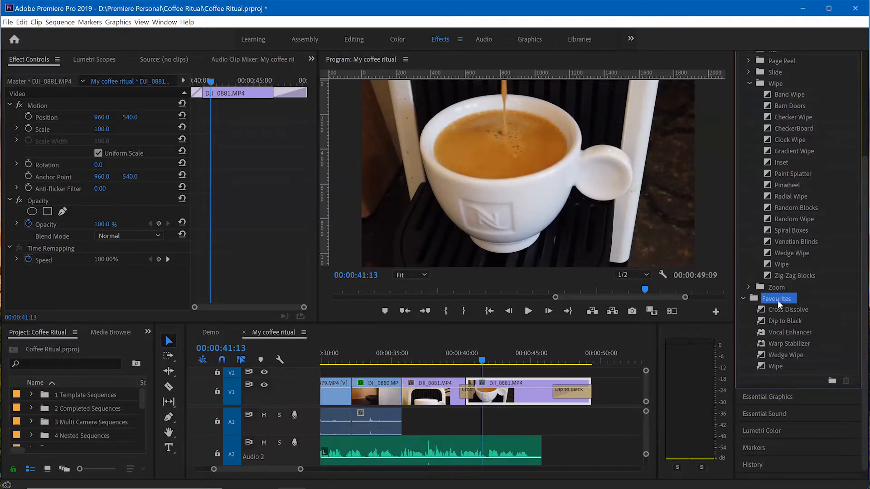
- Delete Wedge Wipe from the Favourites bin, accept the deletion and collapse the Wipe folder
{"action": "left_click", "coordinate": [761, 355]}
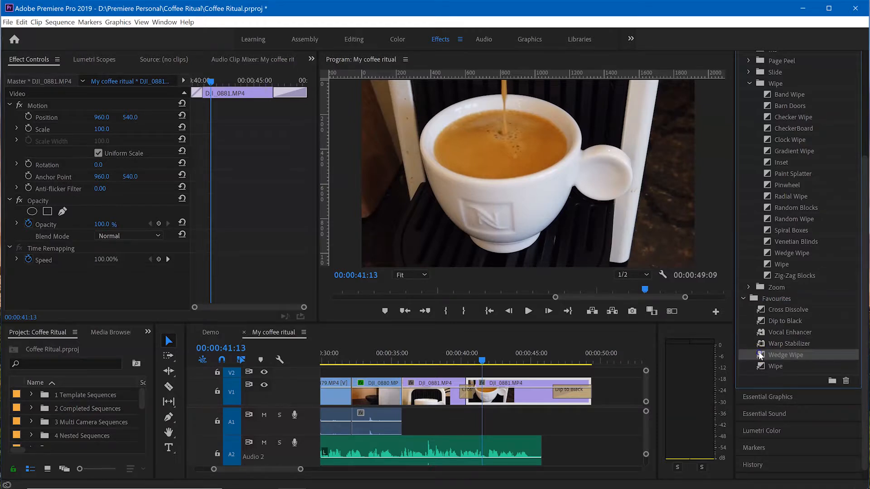
{"action": "left_click", "coordinate": [846, 382]}
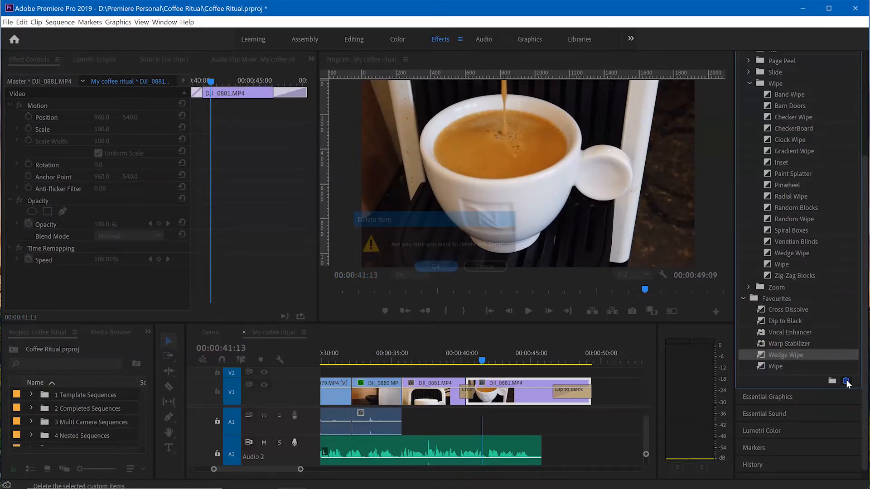
{"action": "left_click", "coordinate": [436, 267]}
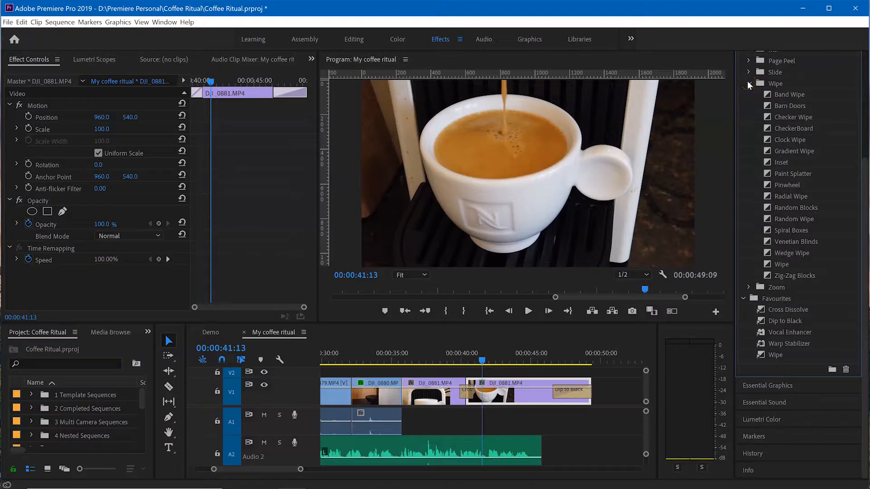
{"action": "left_click", "coordinate": [749, 84]}
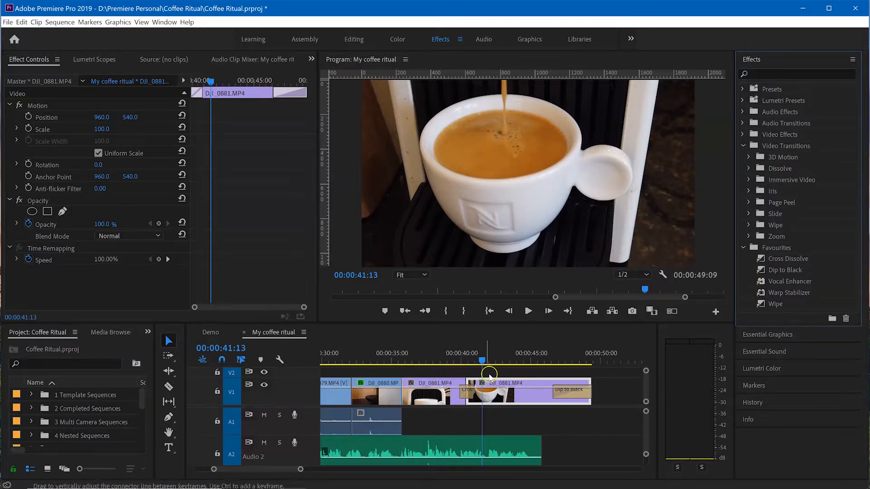
- Replace the Cross Dissolve between the two DJI_0881.MP4 clips on V1 with the Wipe transition from the Favourites bin
{"action": "left_click", "coordinate": [469, 399]}
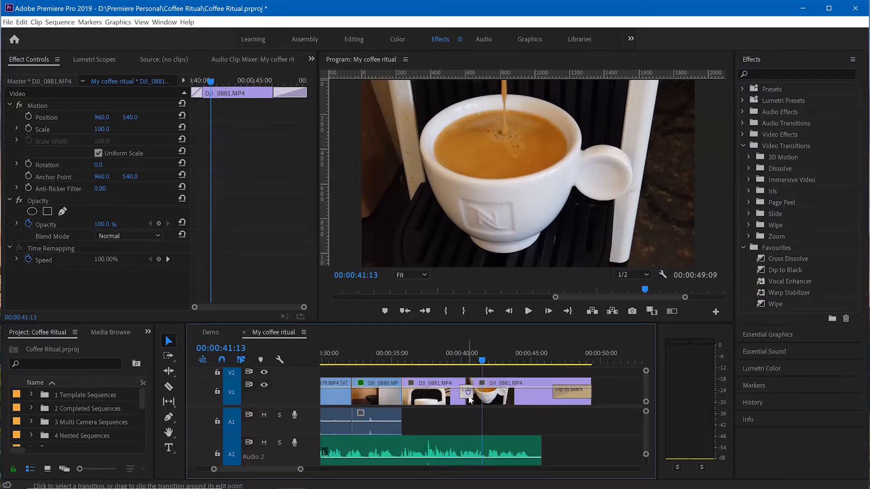
{"action": "left_click", "coordinate": [469, 399]}
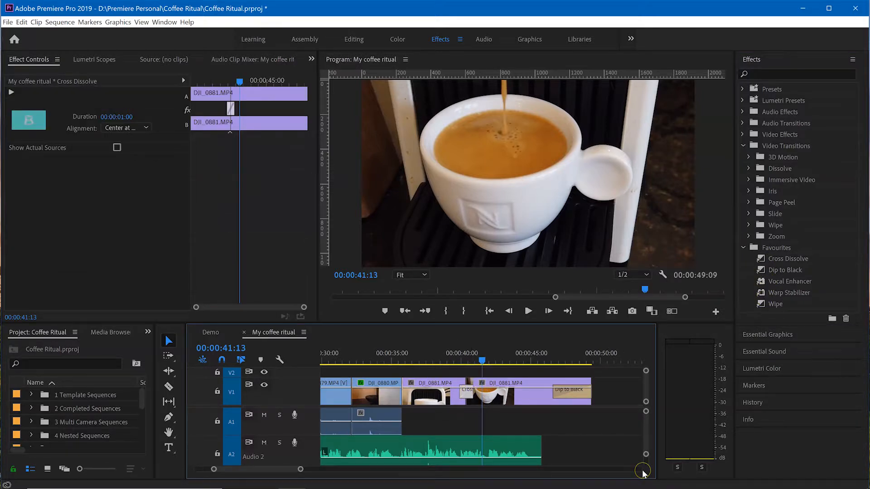
{"action": "key", "text": "Delete"}
{"action": "left_click", "coordinate": [639, 480]}
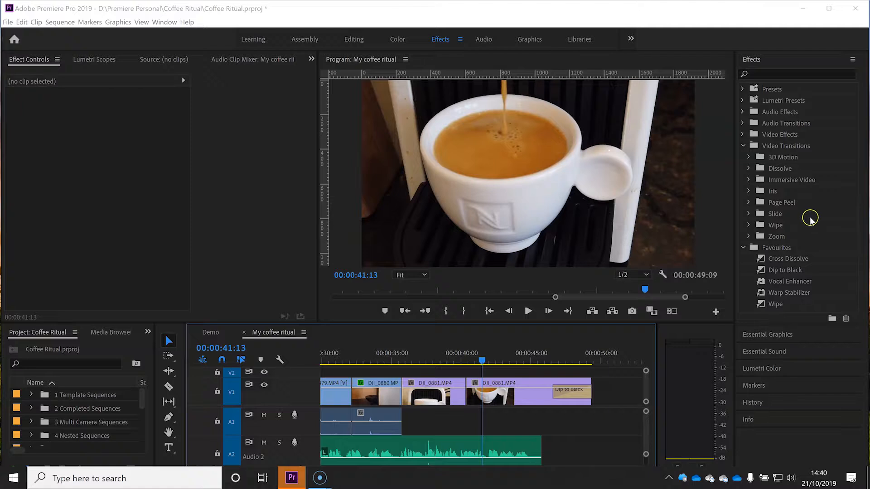
{"action": "left_click", "coordinate": [759, 306]}
{"action": "left_click_drag", "start_coordinate": [759, 307], "coordinate": [470, 406]}
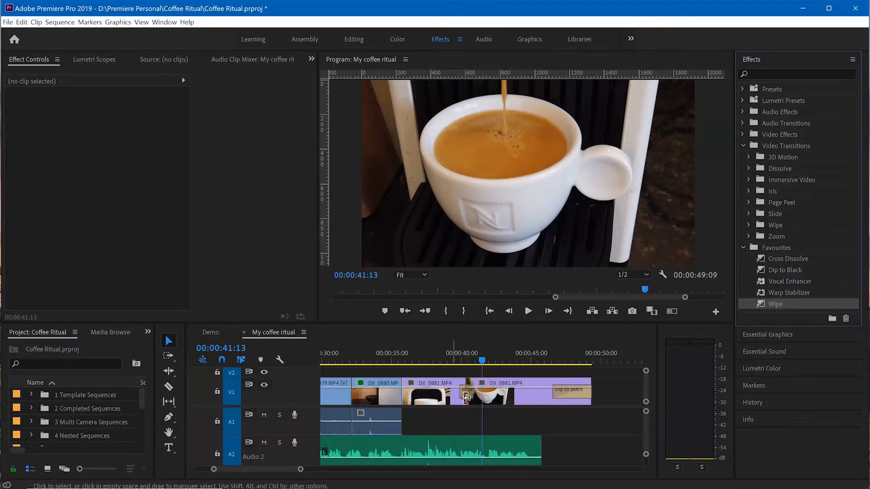
- Play the sequence from before the cut through the Wipe transition to preview it
{"action": "left_click", "coordinate": [432, 358]}
{"action": "key", "text": "space"}
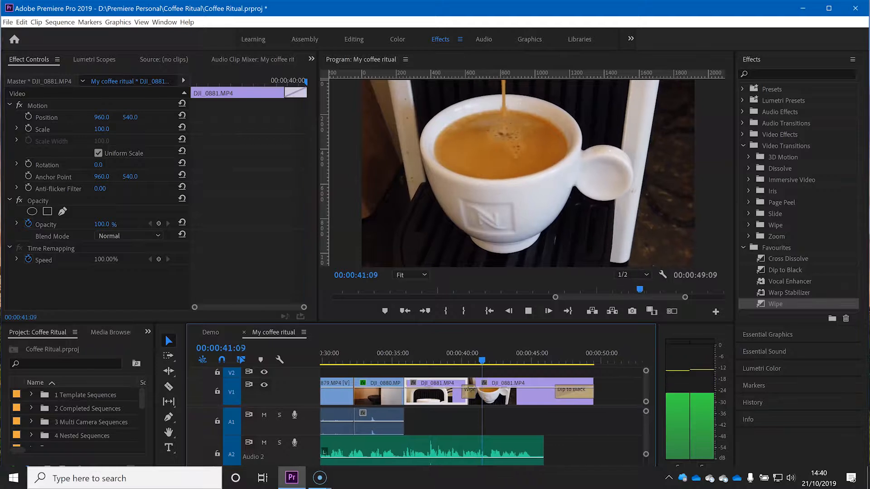
{"action": "key", "text": "space"}
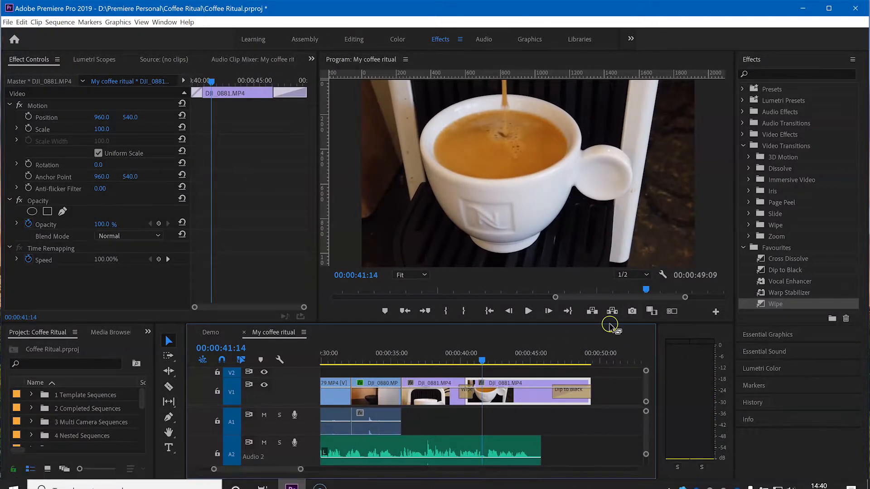
- Examine the Lumetri Presets, Crossfade audio transitions and Favourites contents, leaving all effects folders collapsed
{"action": "left_click", "coordinate": [743, 247]}
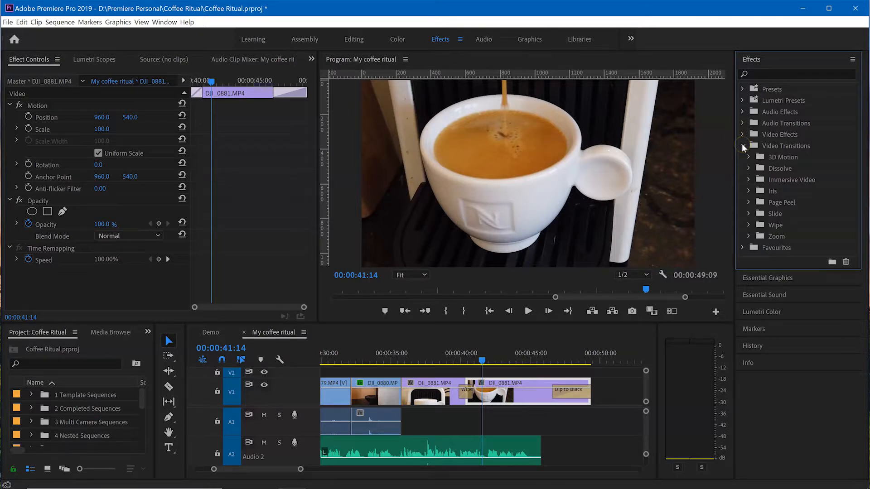
{"action": "left_click", "coordinate": [743, 100]}
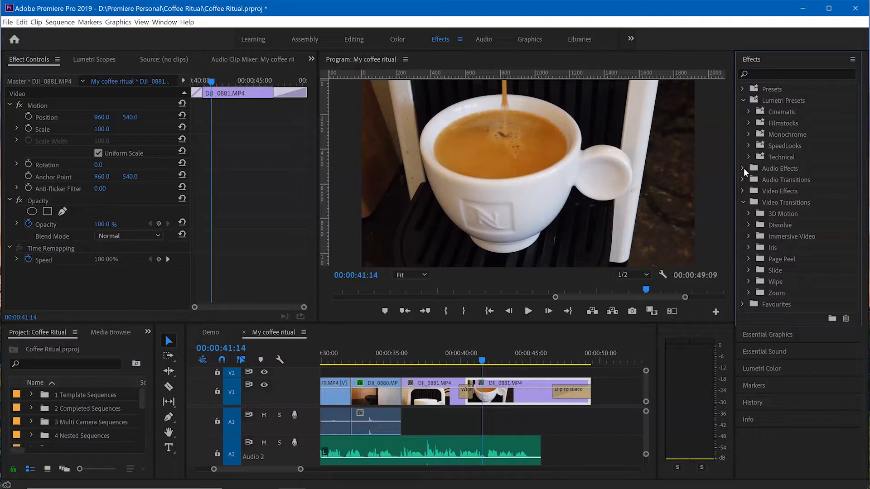
{"action": "left_click", "coordinate": [742, 180]}
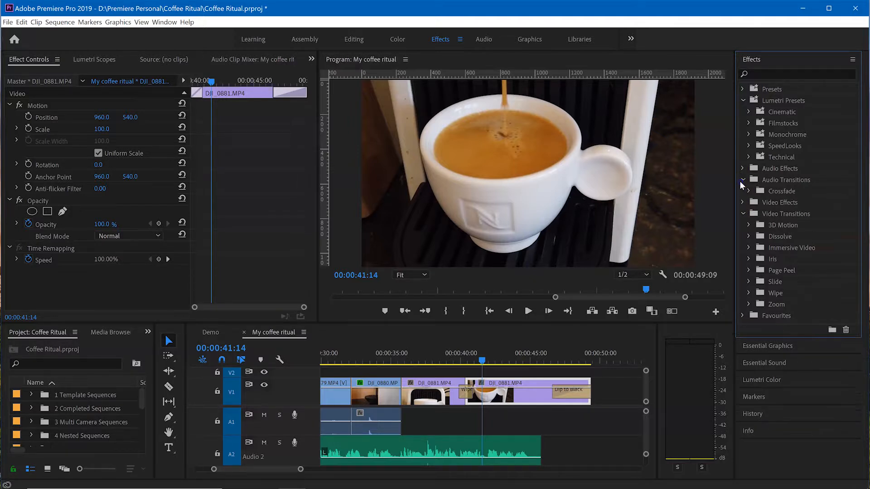
{"action": "left_click", "coordinate": [749, 191]}
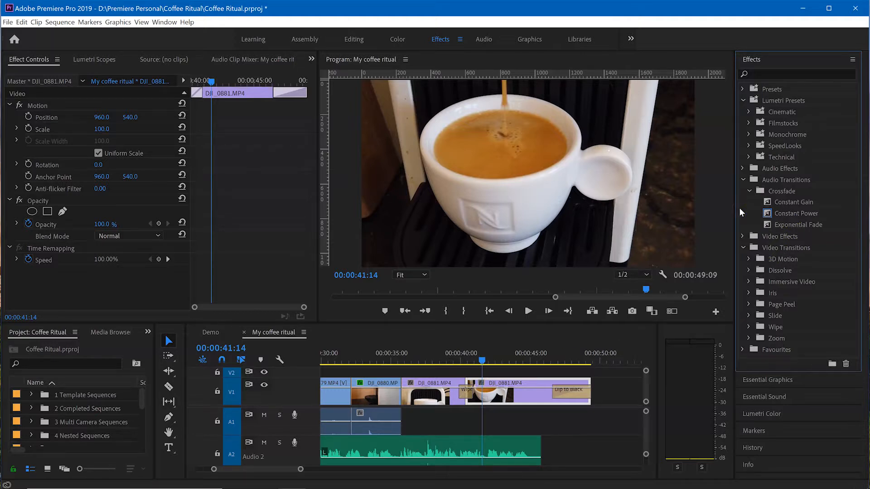
{"action": "left_click", "coordinate": [743, 180]}
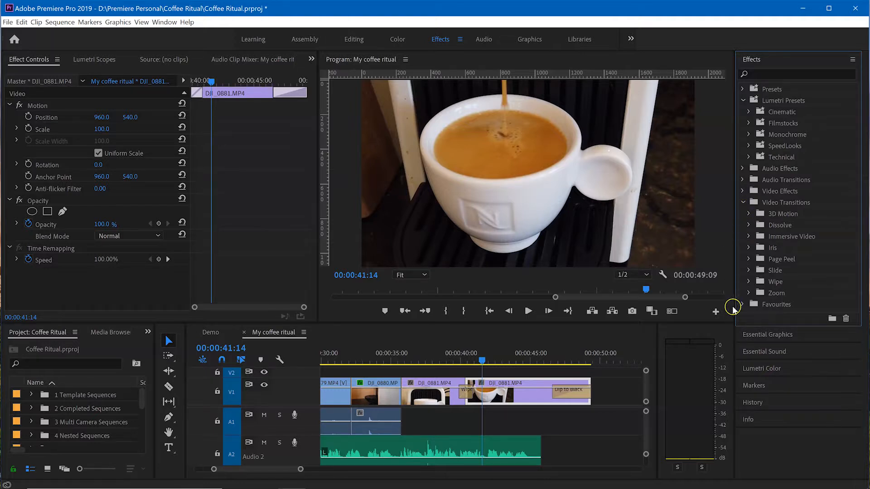
{"action": "left_click", "coordinate": [744, 305]}
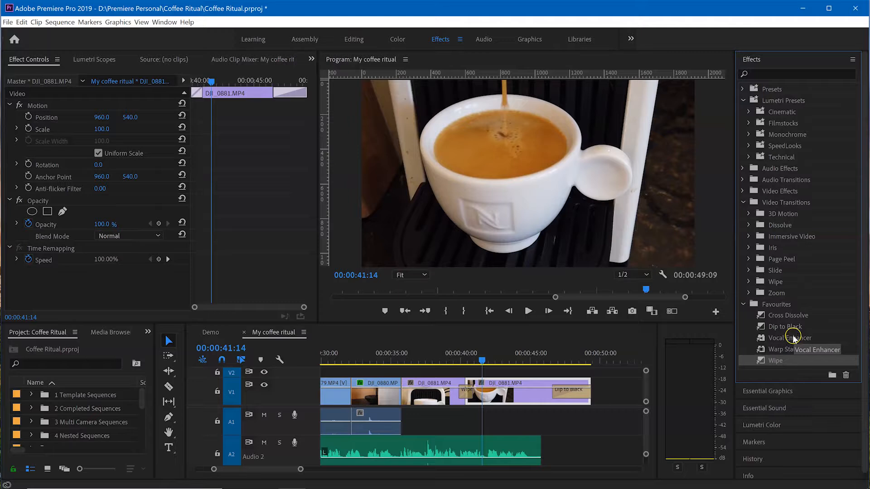
{"action": "left_click", "coordinate": [744, 303]}
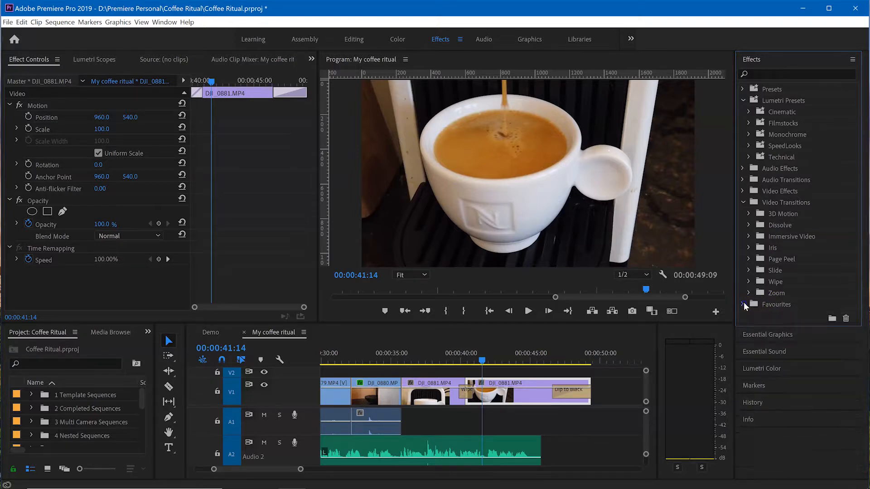
{"action": "left_click", "coordinate": [742, 101]}
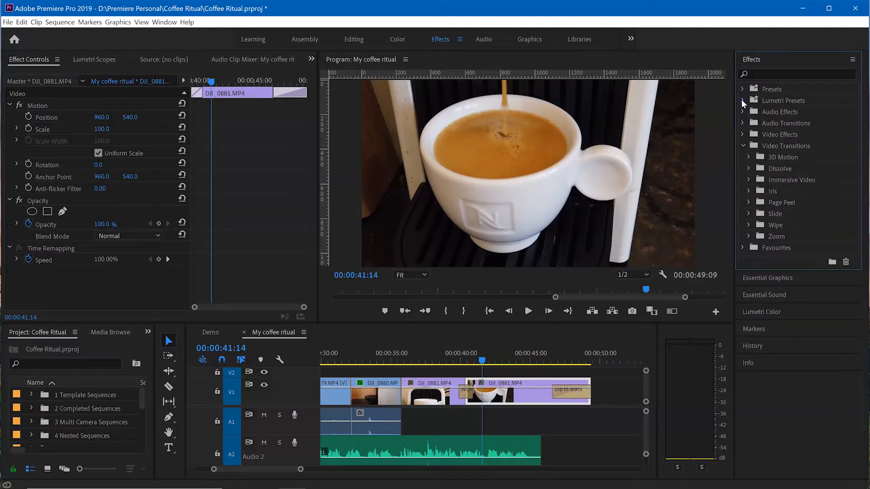
{"action": "left_click", "coordinate": [742, 147]}
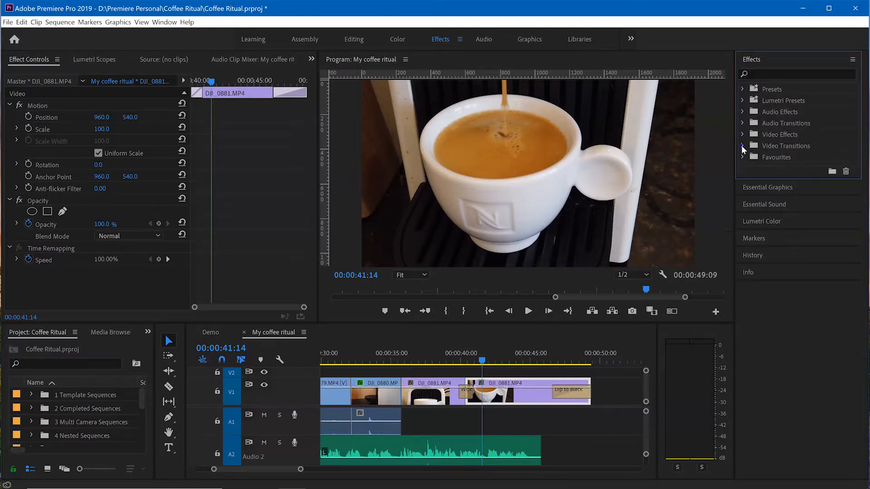
{"action": "left_click", "coordinate": [742, 90]}
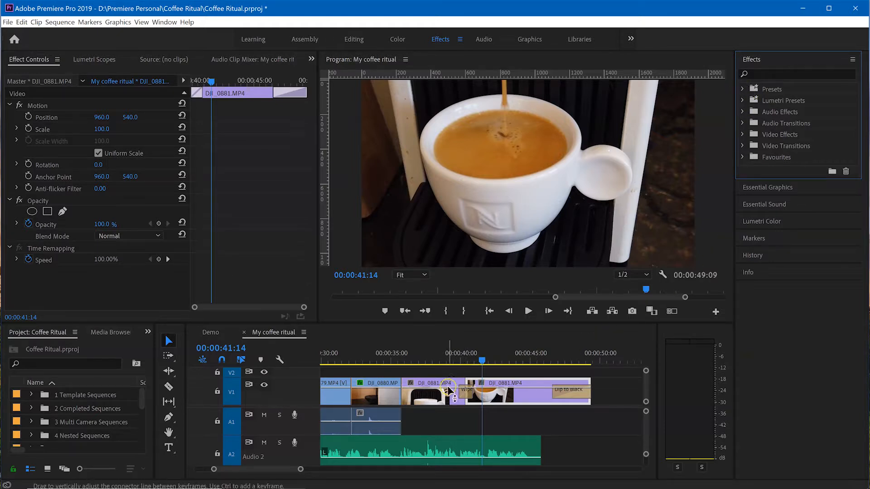
- Save the Motion settings of the first DJI_0881.MP4 clip as an effect preset named Demo Preset with type Scale
{"action": "left_click", "coordinate": [426, 357]}
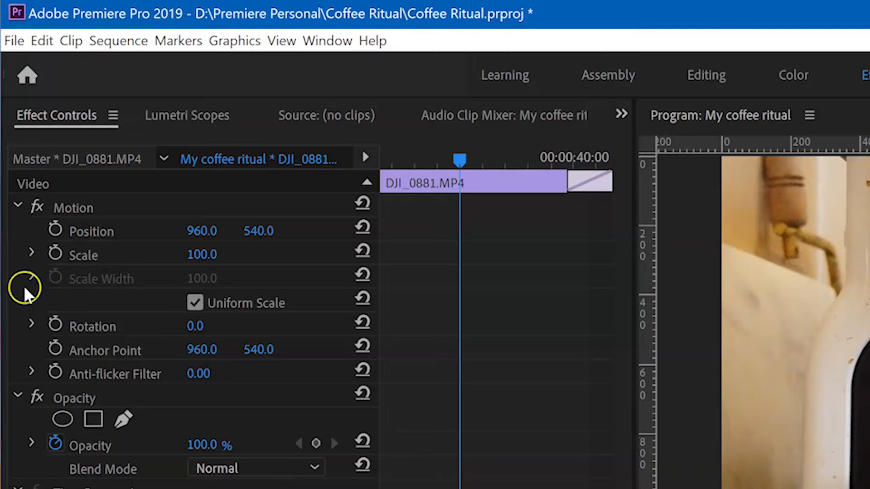
{"action": "left_click", "coordinate": [73, 209]}
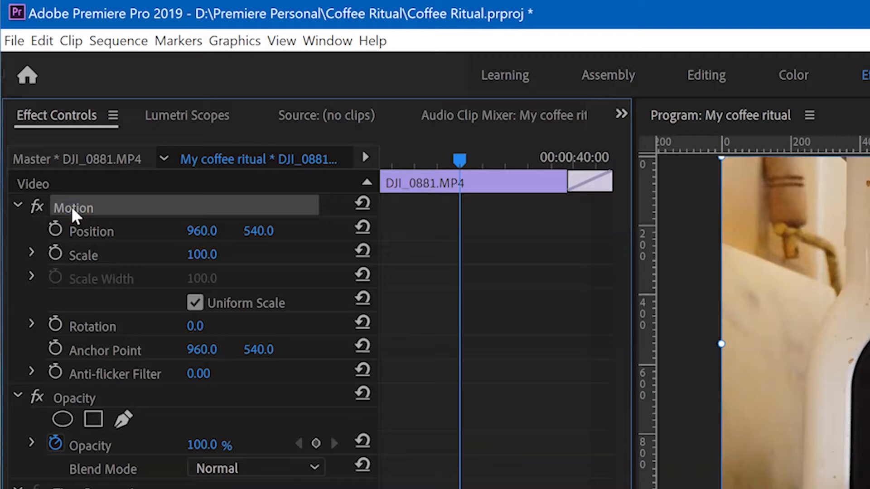
{"action": "right_click", "coordinate": [74, 215]}
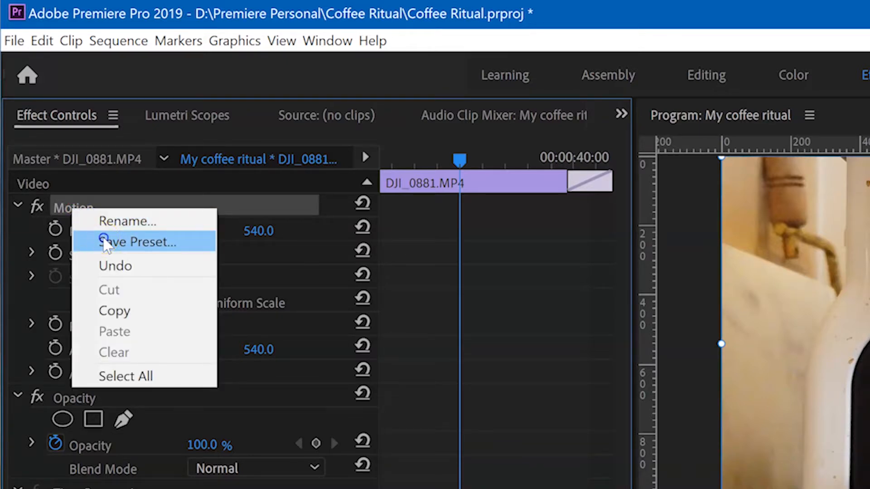
{"action": "left_click", "coordinate": [105, 241]}
{"action": "type", "text": "De"}
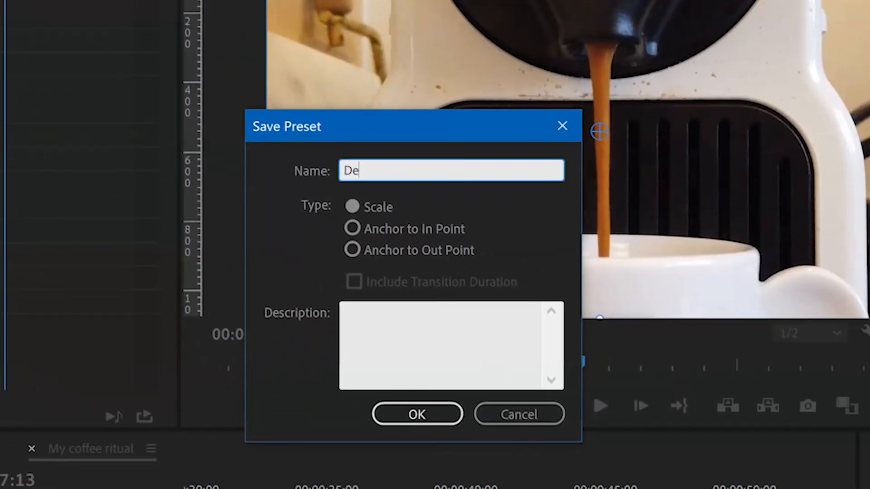
{"action": "type", "text": "mo Preset"}
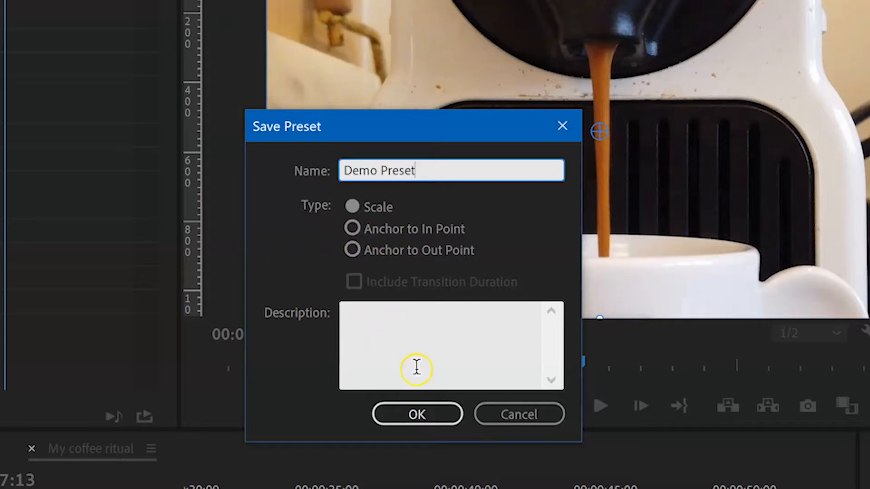
{"action": "left_click", "coordinate": [427, 418]}
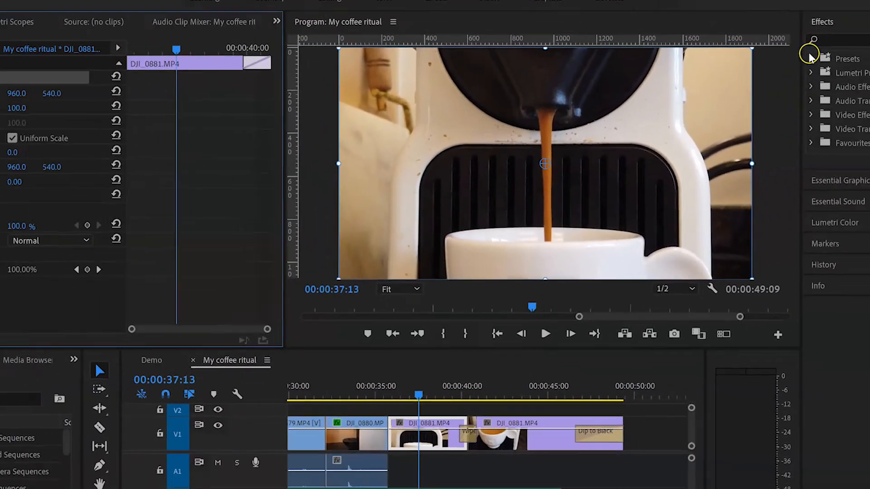
- Add Demo Preset from the Presets folder to the Favourites bin, collapse Presets and expand Favourites
{"action": "left_click", "coordinate": [810, 57]}
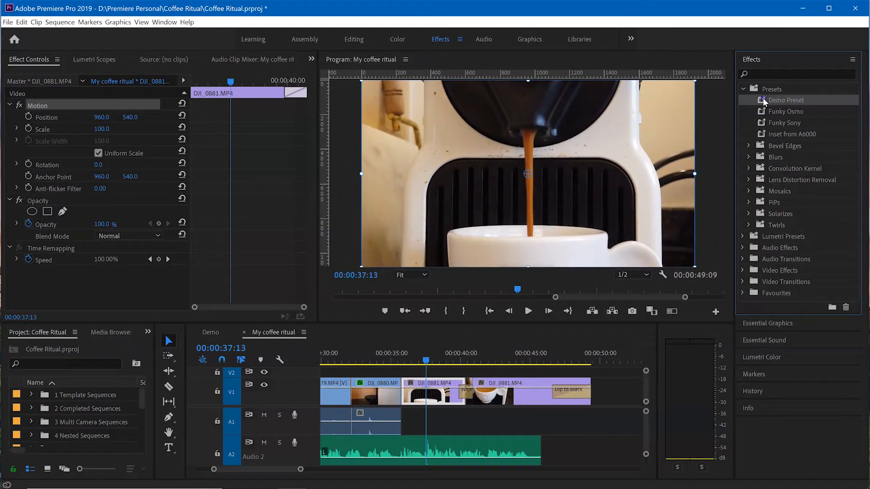
{"action": "left_click_drag", "start_coordinate": [765, 102], "coordinate": [793, 252]}
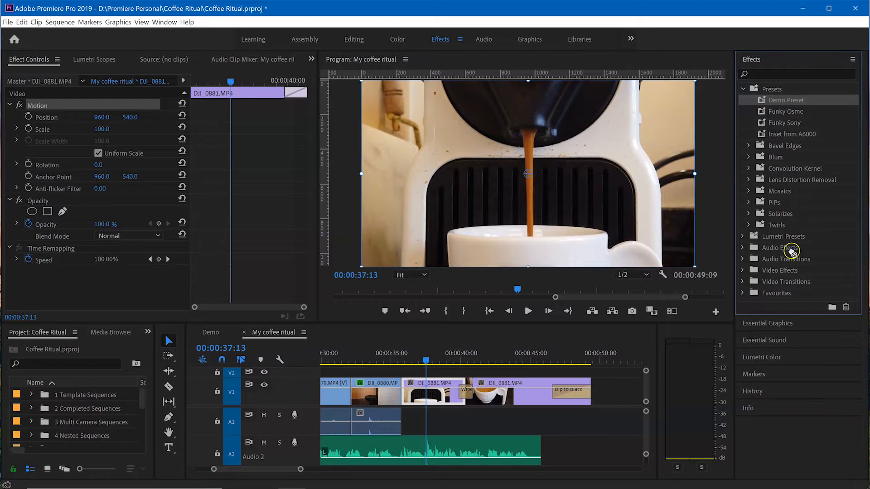
{"action": "left_click", "coordinate": [784, 295]}
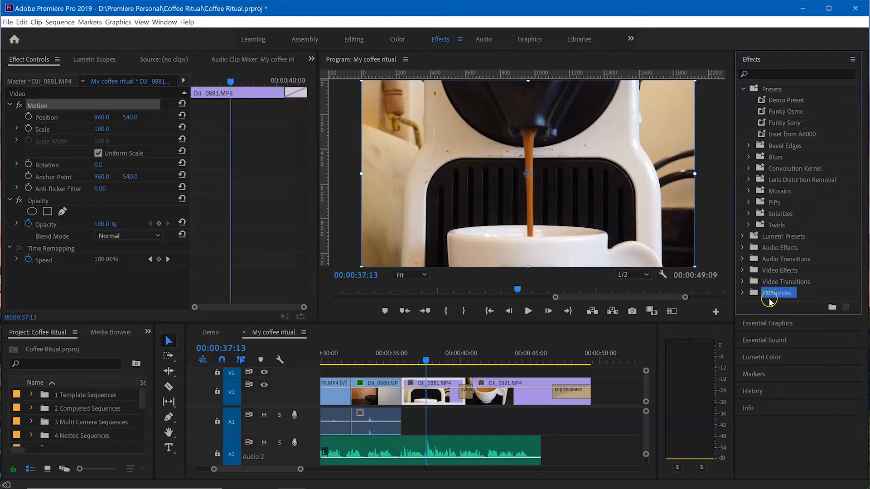
{"action": "left_click", "coordinate": [743, 89]}
{"action": "left_click", "coordinate": [743, 157]}
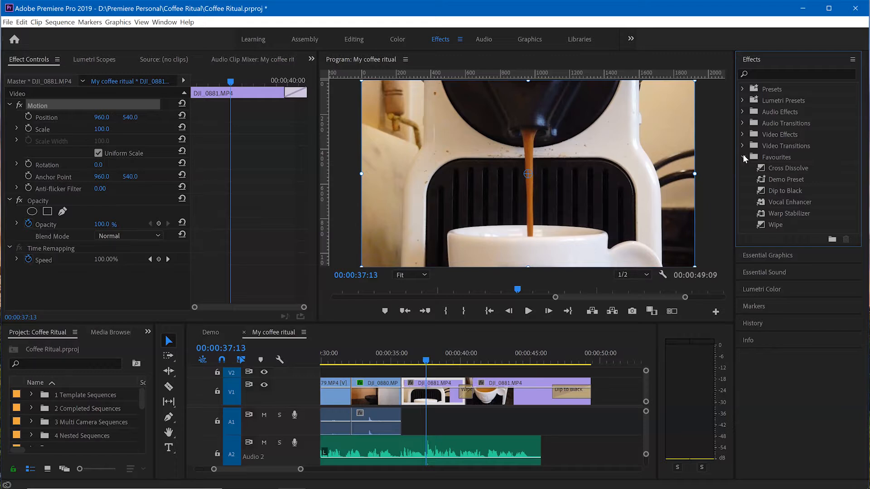
{"action": "left_click", "coordinate": [48, 165]}
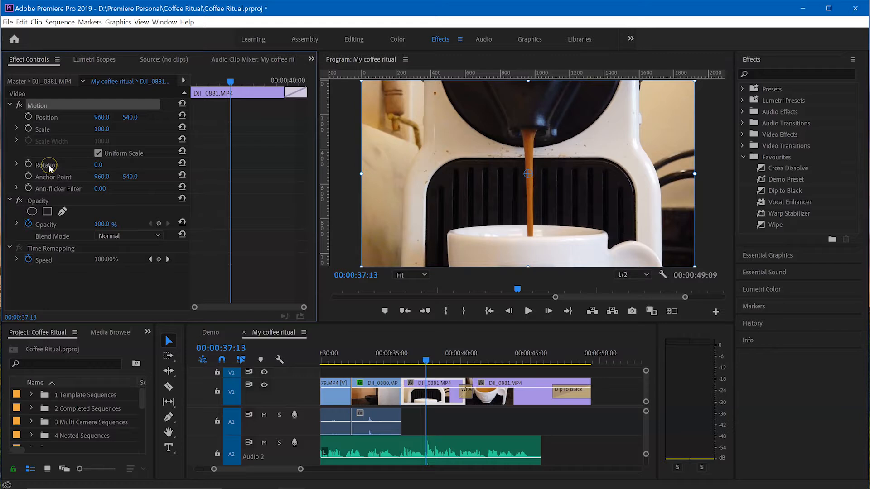
- Select Motion and Opacity together, extend the selection to Time Remapping, examine the preset-saving option without saving, and clear the selection
{"action": "left_click", "coordinate": [39, 200]}
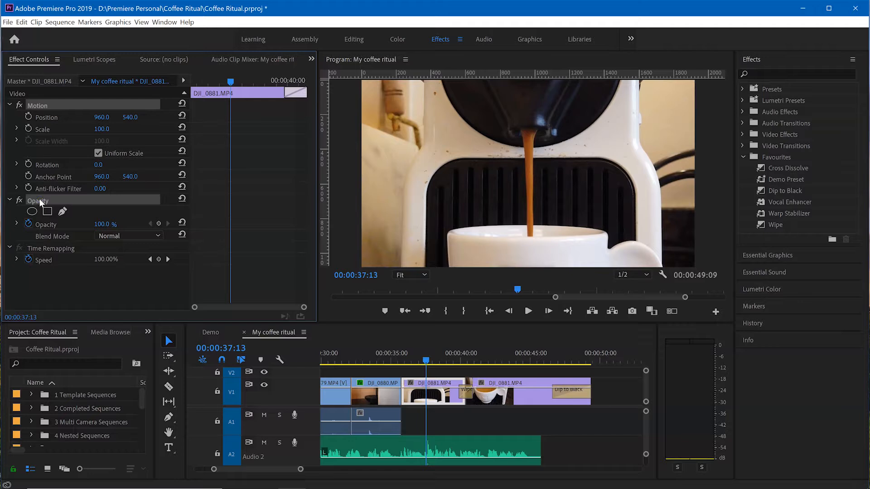
{"action": "right_click", "coordinate": [40, 200]}
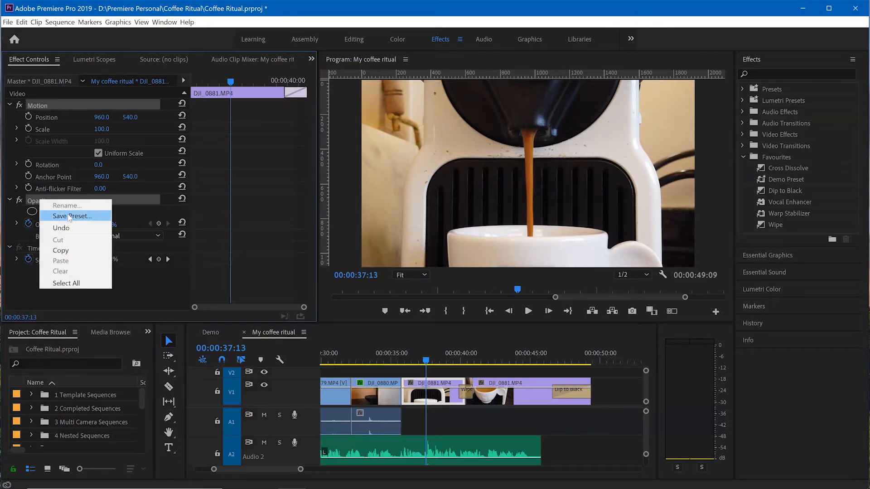
{"action": "left_click", "coordinate": [38, 106]}
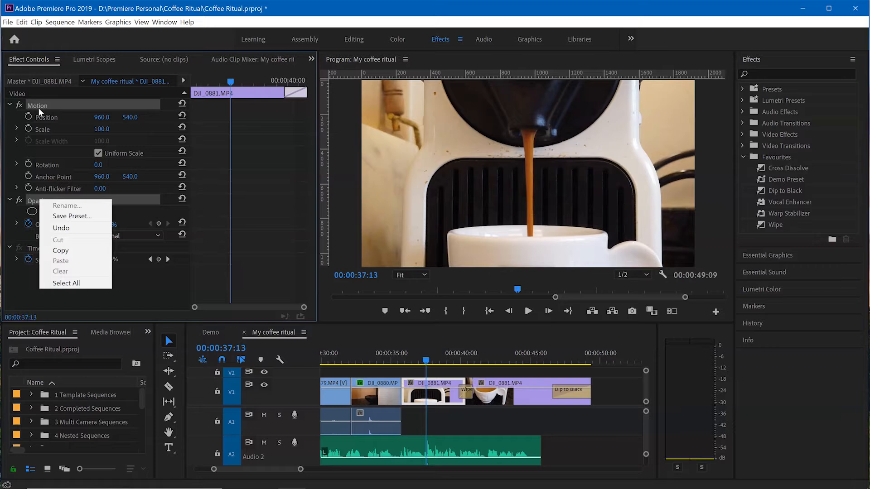
{"action": "right_click", "coordinate": [39, 108]}
{"action": "left_click", "coordinate": [62, 193]}
{"action": "left_click", "coordinate": [42, 107]}
{"action": "right_click", "coordinate": [44, 110]}
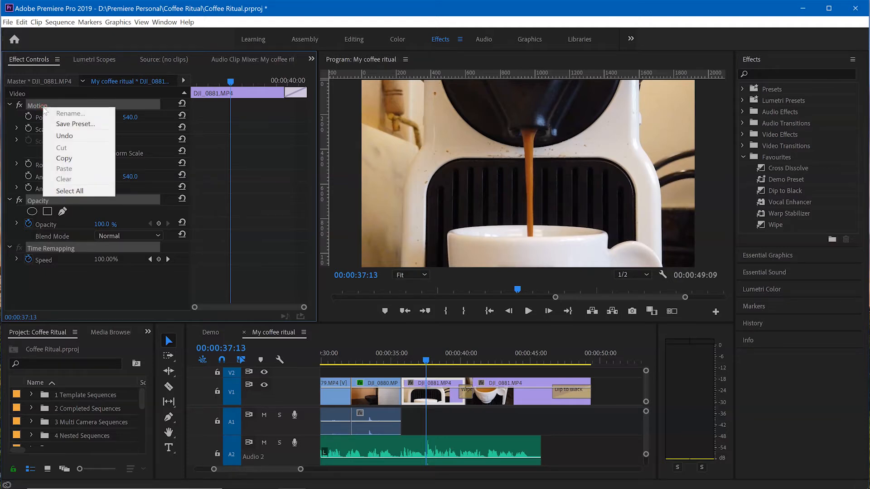
{"action": "left_click", "coordinate": [61, 126]}
{"action": "left_click", "coordinate": [54, 289]}
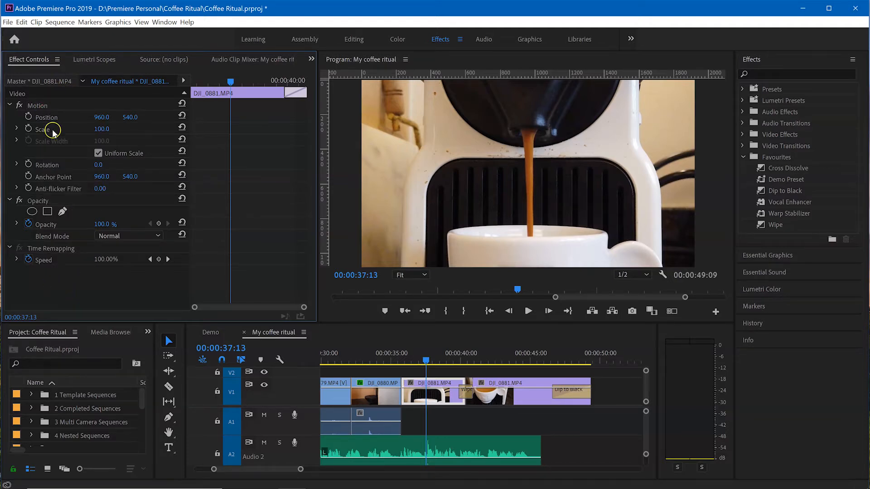
- Collapse the Favourites bin and open the Lumetri Color controls for the selected clip
{"action": "left_click", "coordinate": [744, 158]}
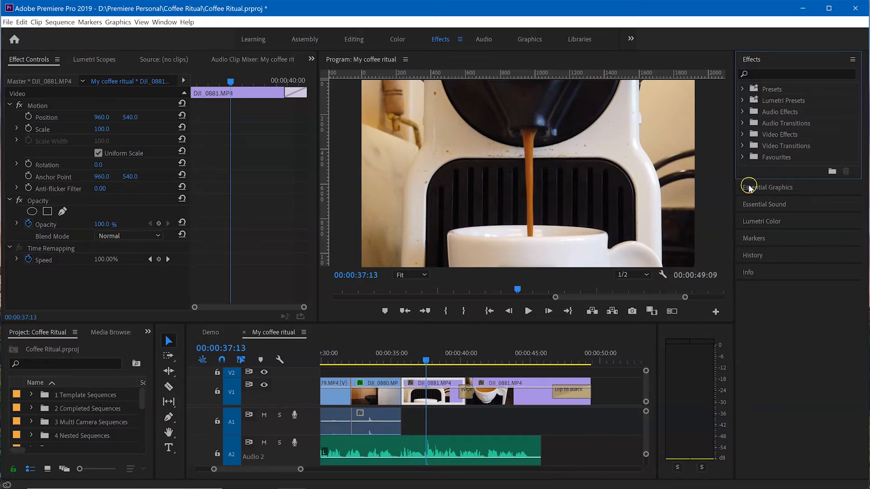
{"action": "left_click", "coordinate": [753, 222]}
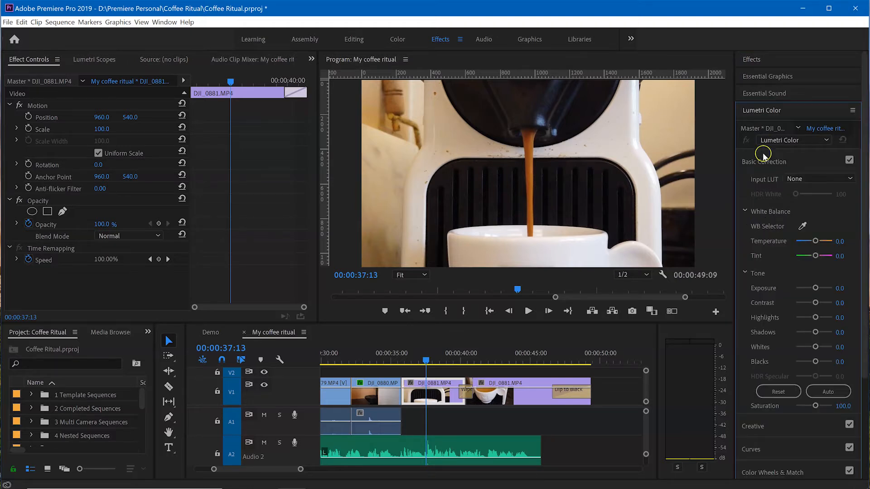